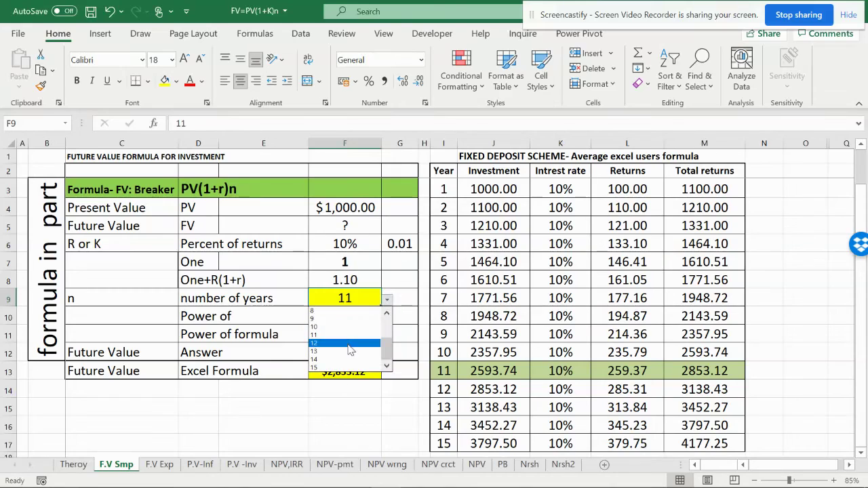
# - Pick years 13, 10, 2, 6 and finally 11 from F9's dropdown, watching the highlighted row move
pyautogui.click(391, 342)
pyautogui.click(386, 300)
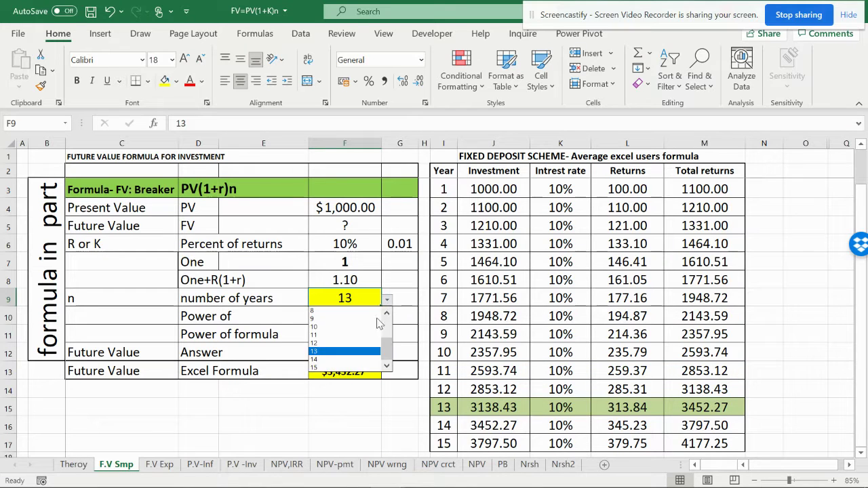
pyautogui.click(366, 327)
pyautogui.click(387, 300)
pyautogui.scroll(3, 377, 332)
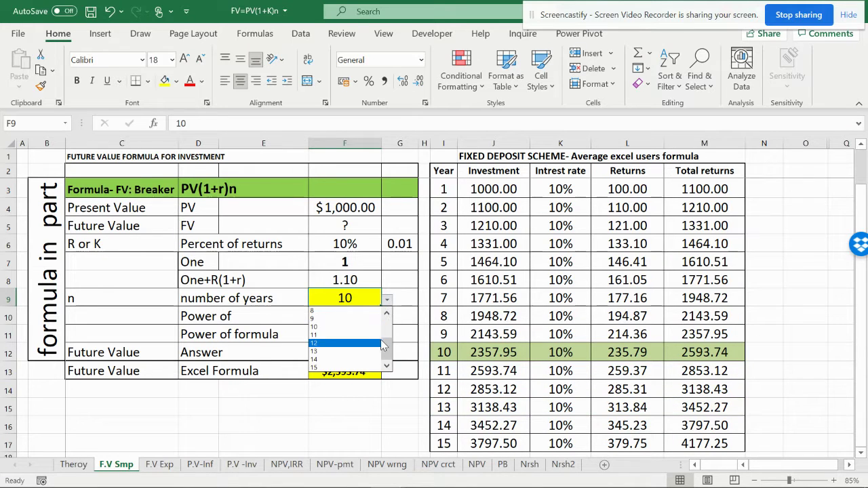
pyautogui.click(358, 318)
pyautogui.click(386, 300)
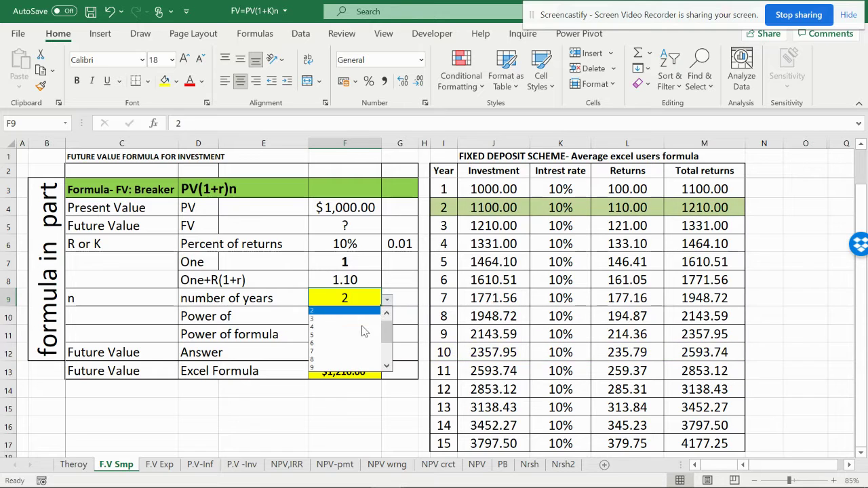
pyautogui.click(345, 334)
pyautogui.click(386, 300)
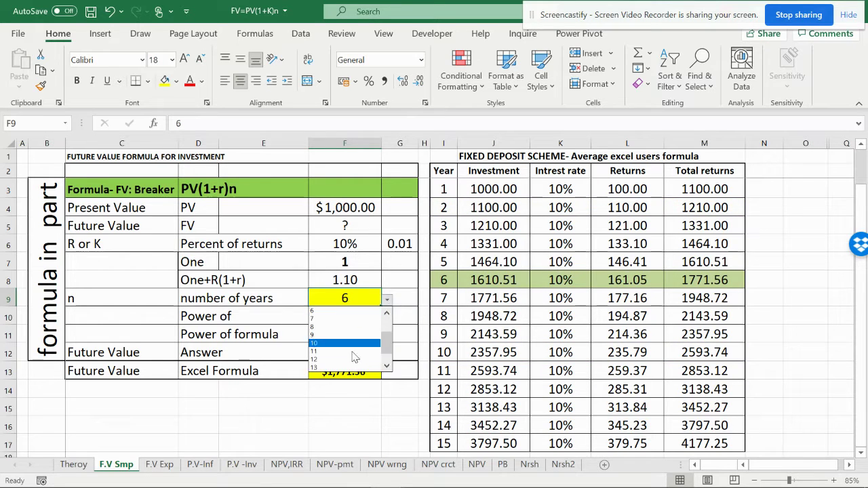
pyautogui.click(348, 353)
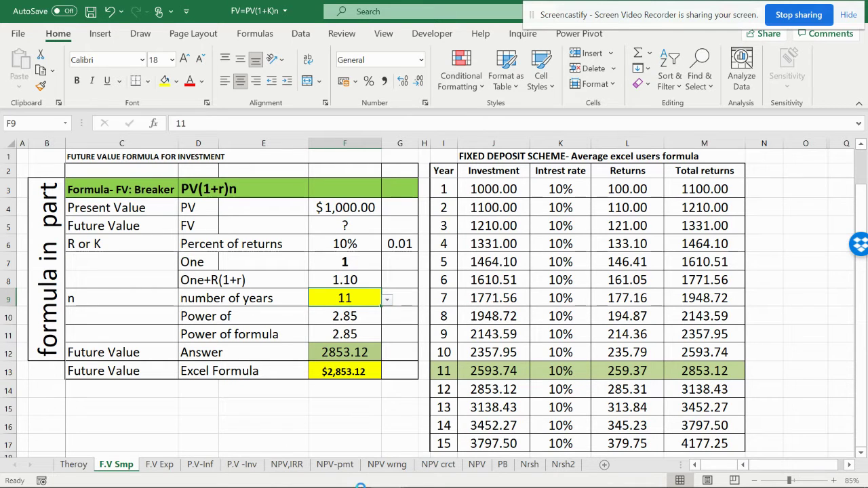
# - Switch to the Book2 workbook and select cell E15
pyautogui.moveTo(385, 477)
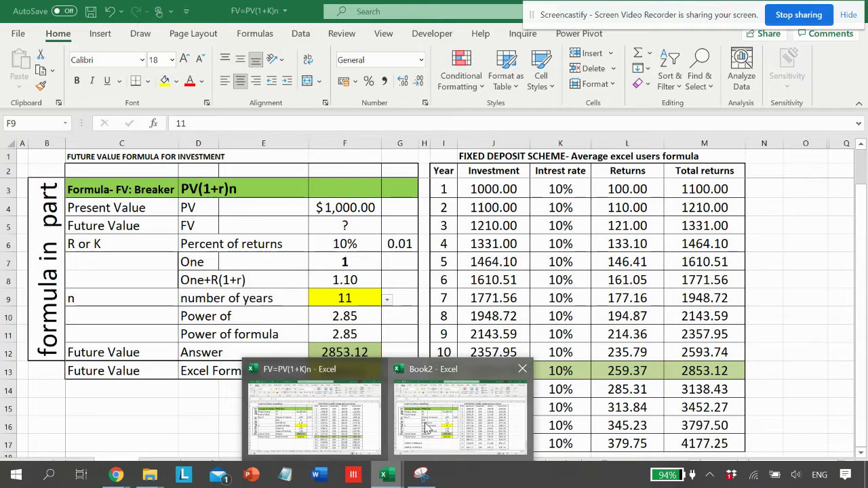
pyautogui.click(426, 426)
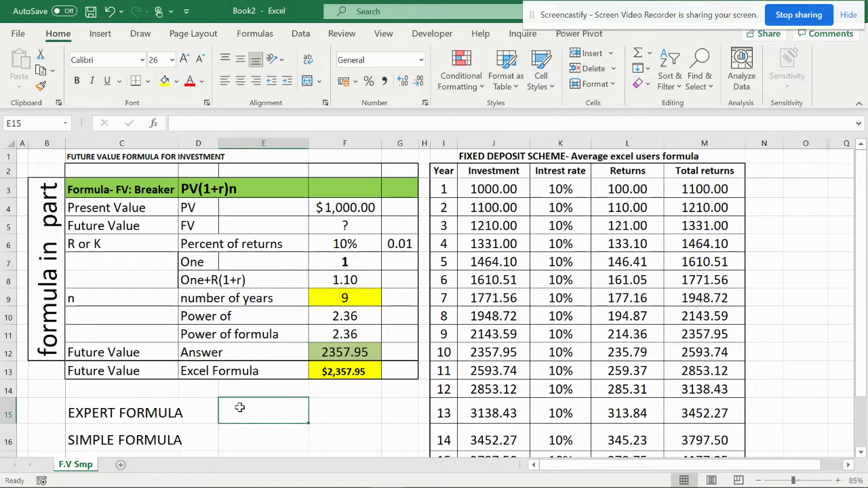
pyautogui.click(238, 437)
pyautogui.click(238, 411)
# - Set the number of years in F9 to 12
pyautogui.click(379, 299)
pyautogui.click(386, 299)
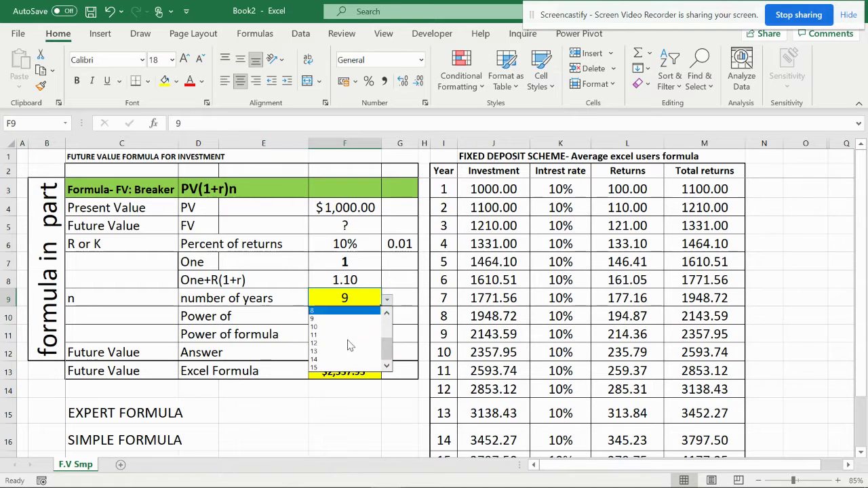
pyautogui.click(339, 334)
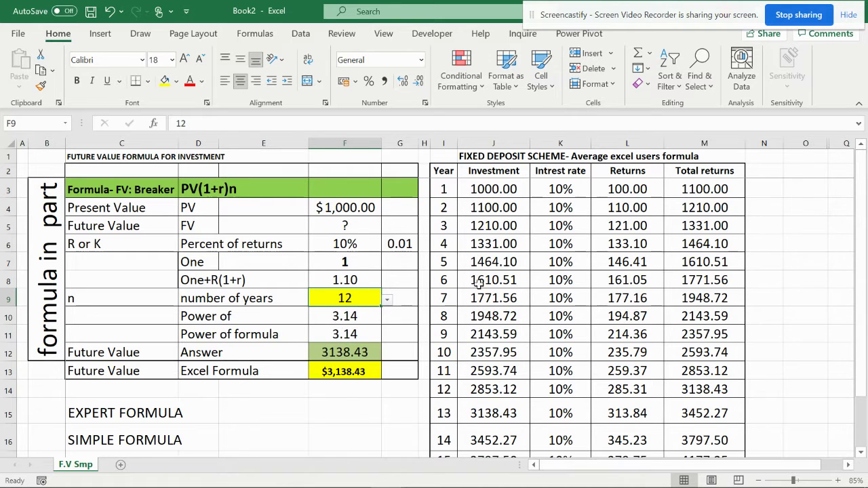
pyautogui.click(269, 401)
pyautogui.click(370, 299)
# - Start a formula-based conditional formatting rule, cancel it, and select E15
pyautogui.click(458, 82)
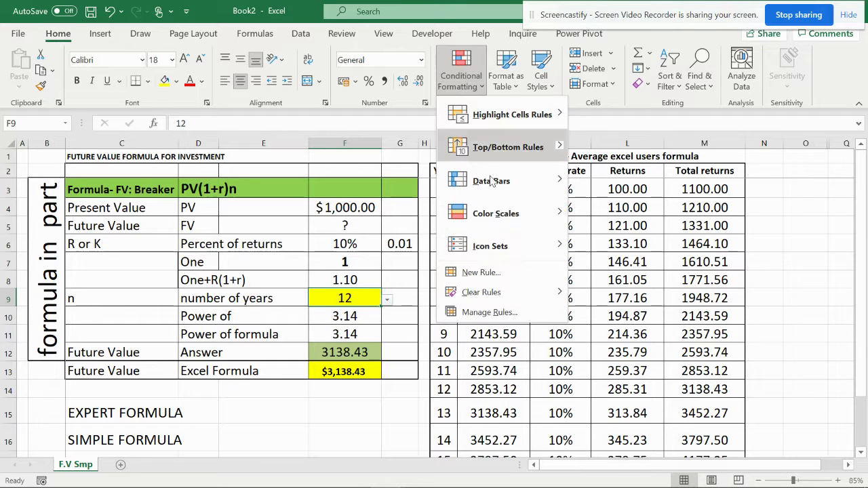
pyautogui.click(483, 275)
pyautogui.click(383, 150)
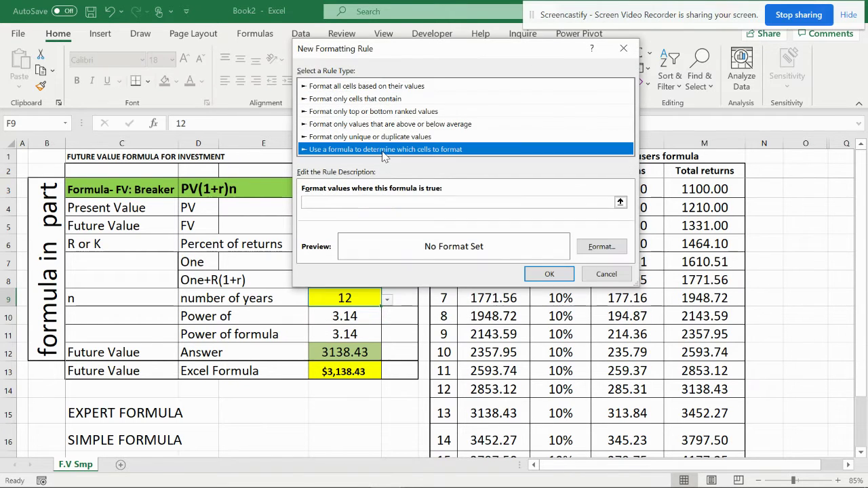
pyautogui.click(363, 202)
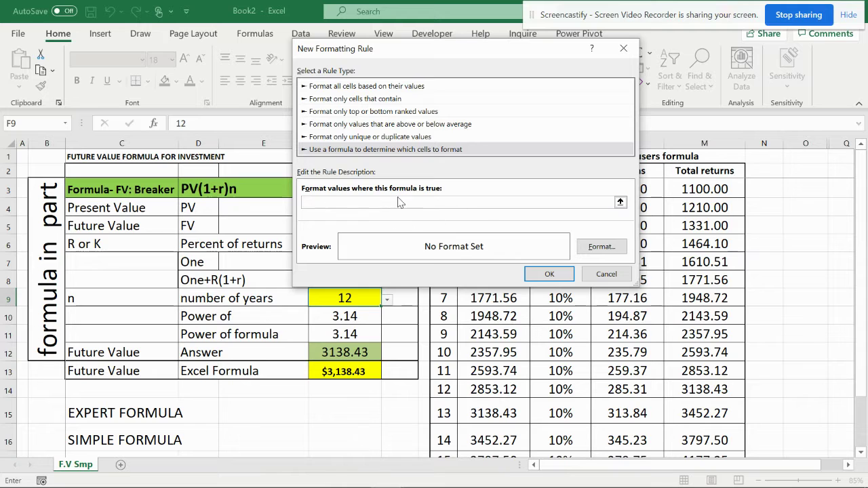
pyautogui.click(606, 274)
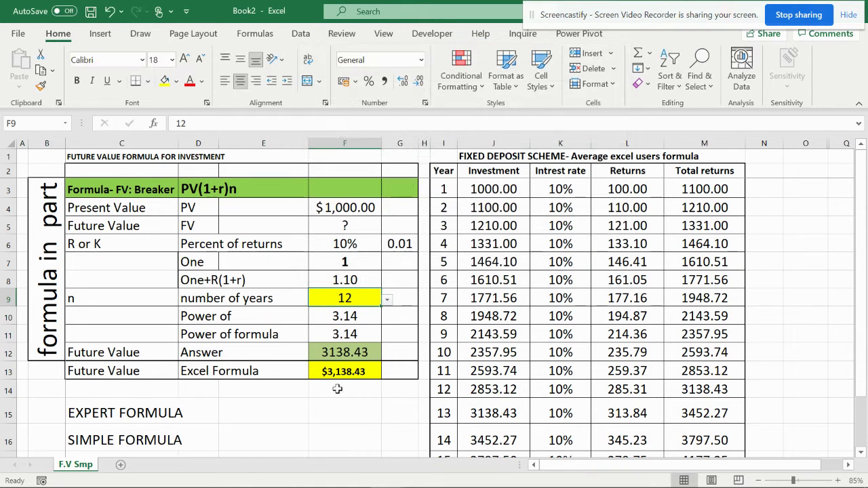
pyautogui.click(248, 410)
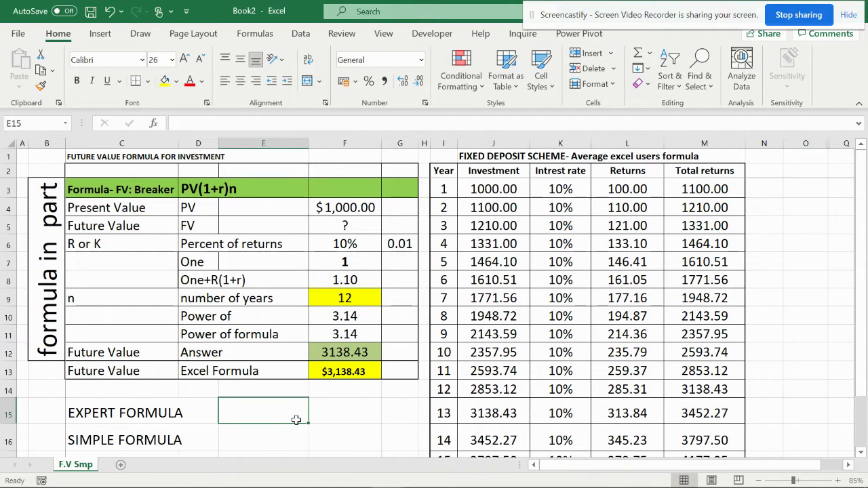
# - Enter =MATCH($I4,$I$3:$I$17,0) in E15
pyautogui.write('=M')
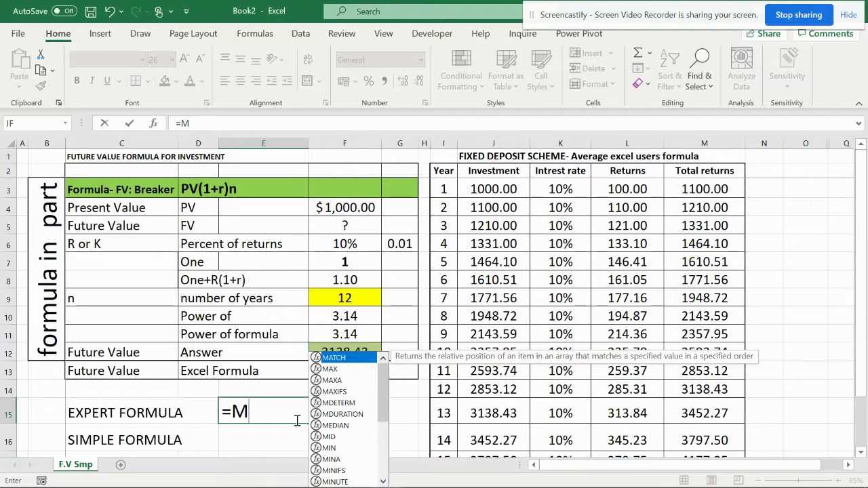
pyautogui.write('ATCH')
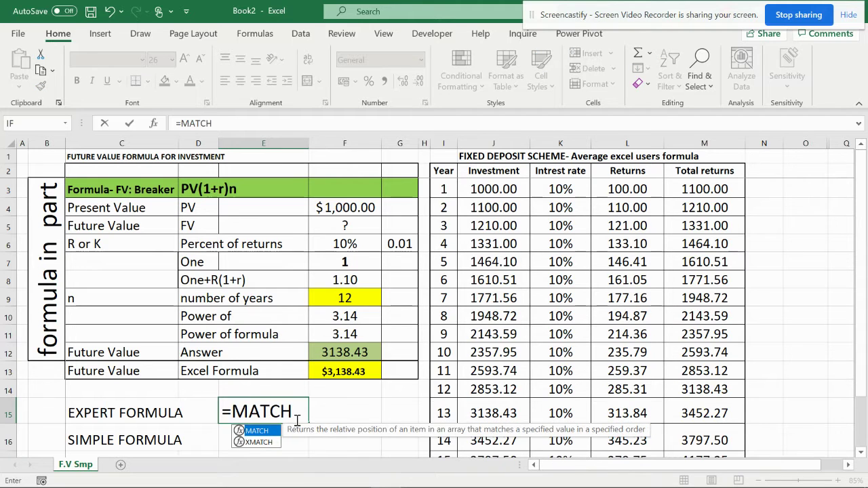
pyautogui.write('(')
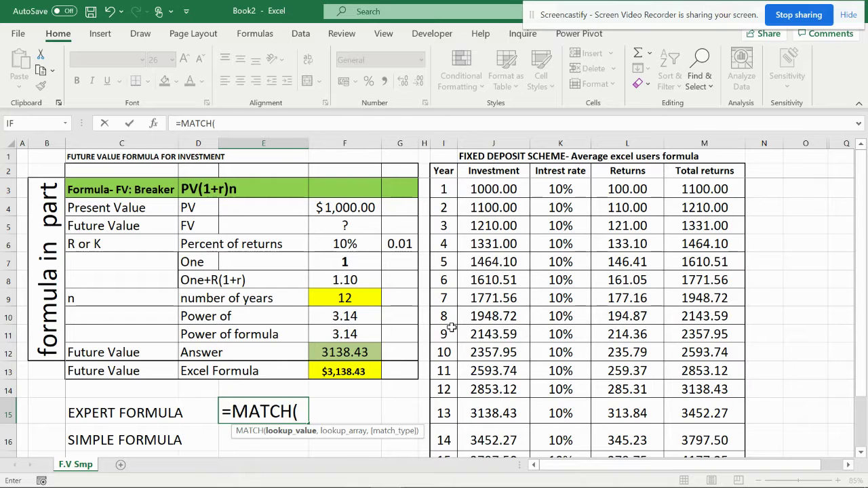
pyautogui.click(448, 208)
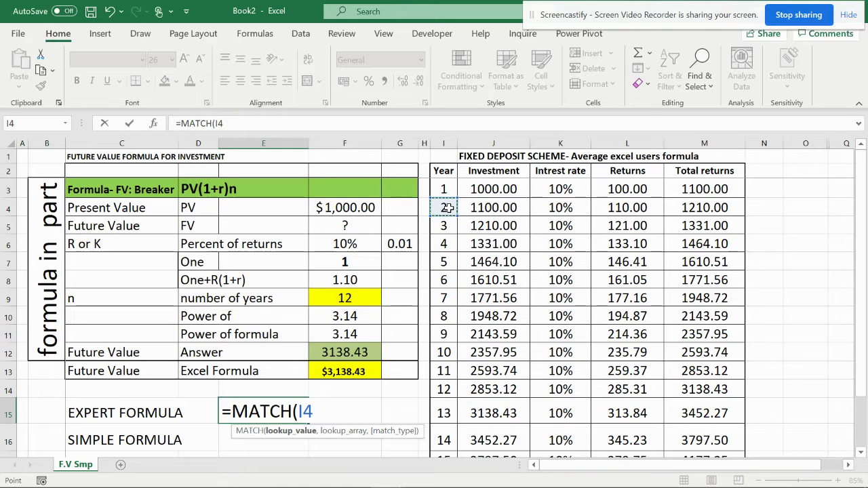
pyautogui.press('F4')
pyautogui.press('F4')
pyautogui.press('F4')
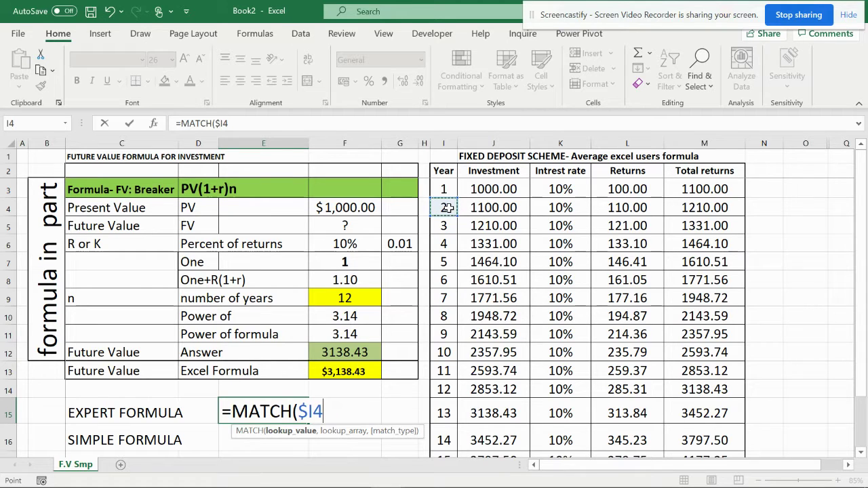
pyautogui.write(',')
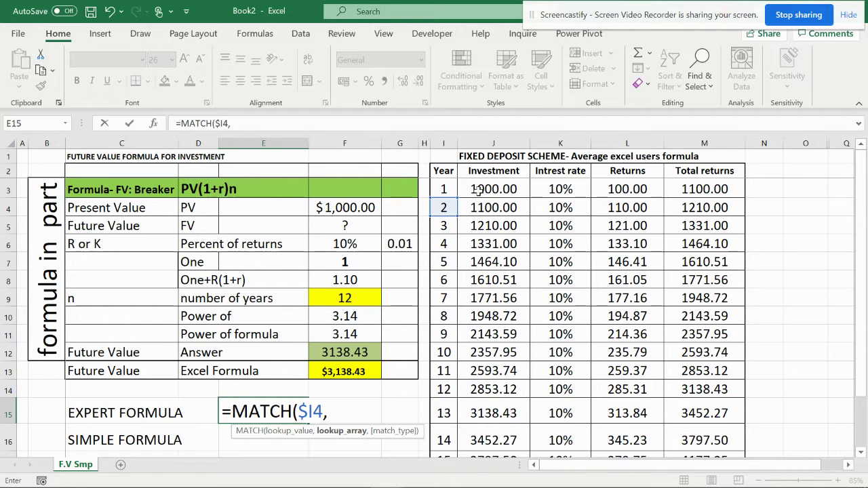
pyautogui.moveTo(444, 189); pyautogui.dragTo(450, 449)
pyautogui.press('F4')
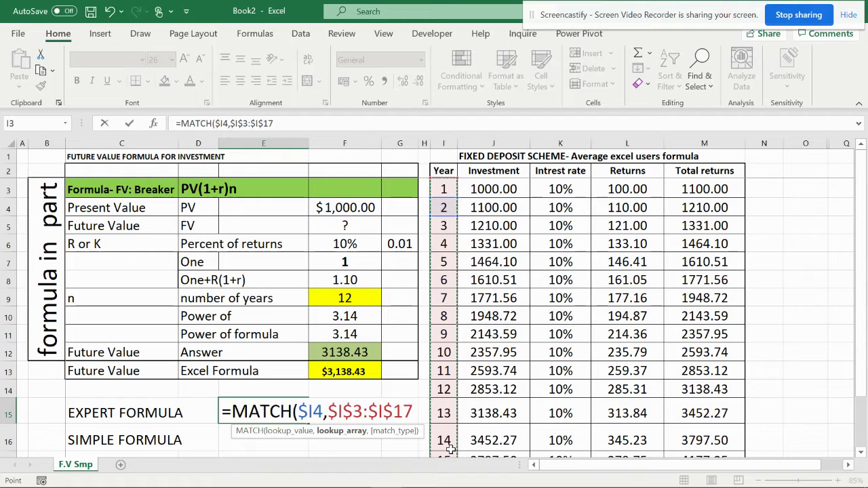
pyautogui.write(',0')
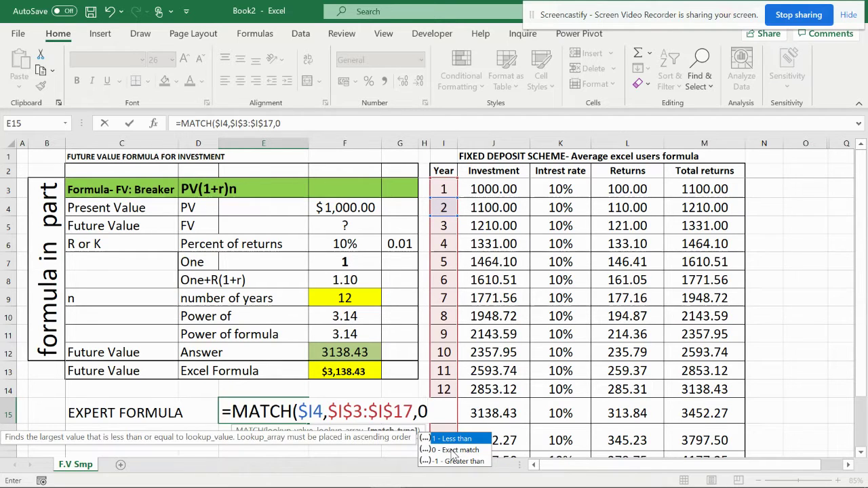
pyautogui.write(')')
pyautogui.press('Return')
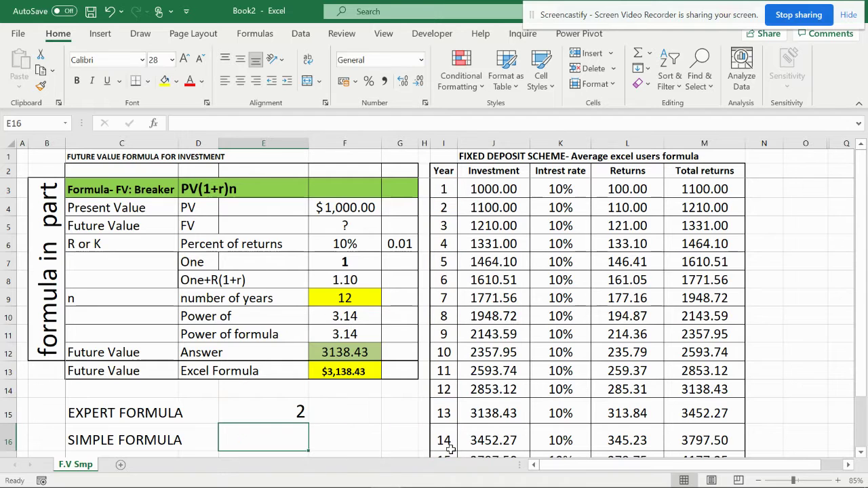
# - Extend E15's formula to compare the MATCH result with $F$9
pyautogui.click(273, 414)
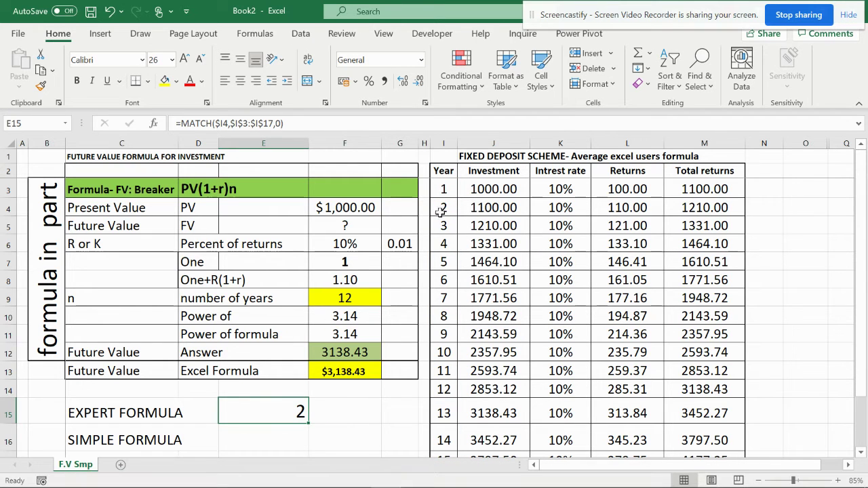
pyautogui.click(320, 124)
pyautogui.write('=')
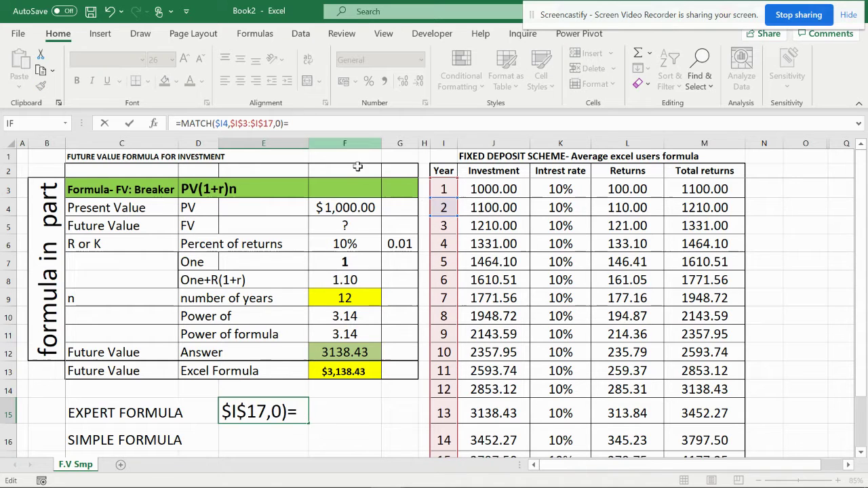
pyautogui.click(354, 292)
pyautogui.press('F4')
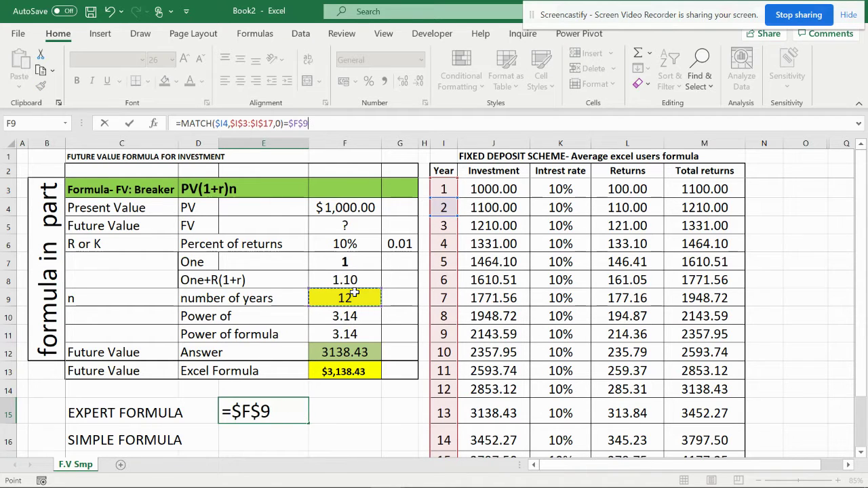
pyautogui.press('Return')
# - Set the number of years in F9 to 2
pyautogui.click(288, 414)
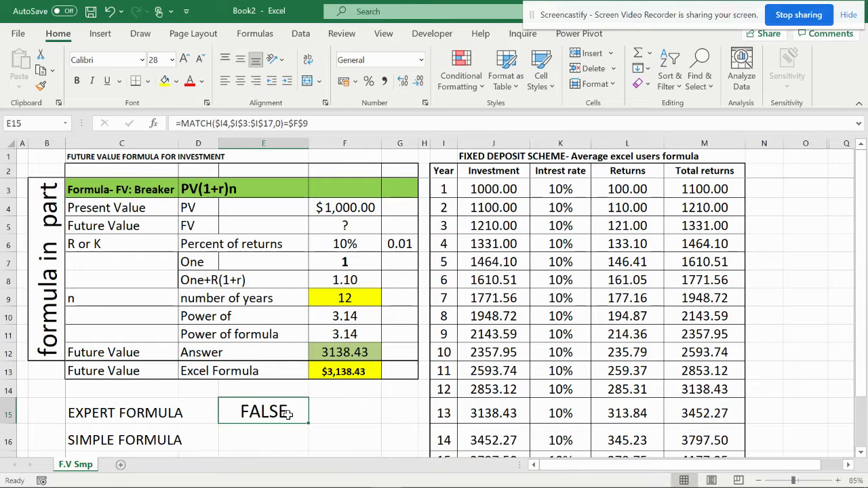
pyautogui.click(365, 297)
pyautogui.click(387, 299)
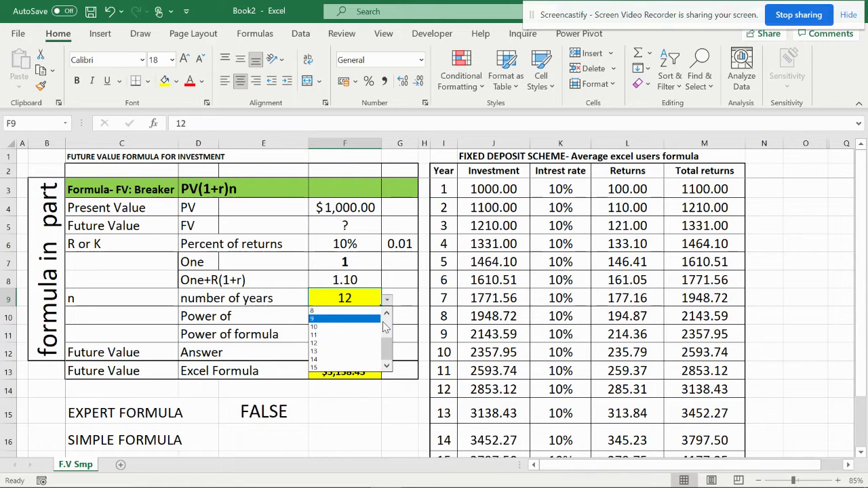
pyautogui.click(365, 315)
pyautogui.click(270, 419)
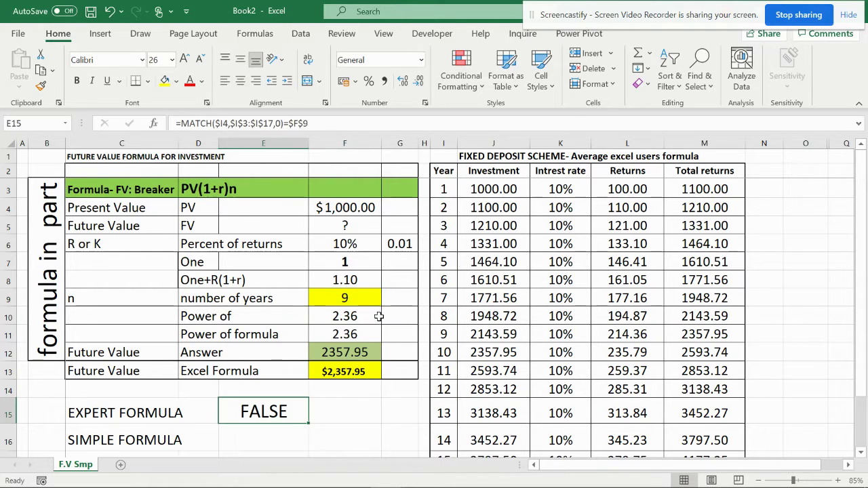
pyautogui.click(370, 295)
pyautogui.click(387, 301)
pyautogui.moveTo(385, 348); pyautogui.dragTo(386, 324)
pyautogui.click(344, 320)
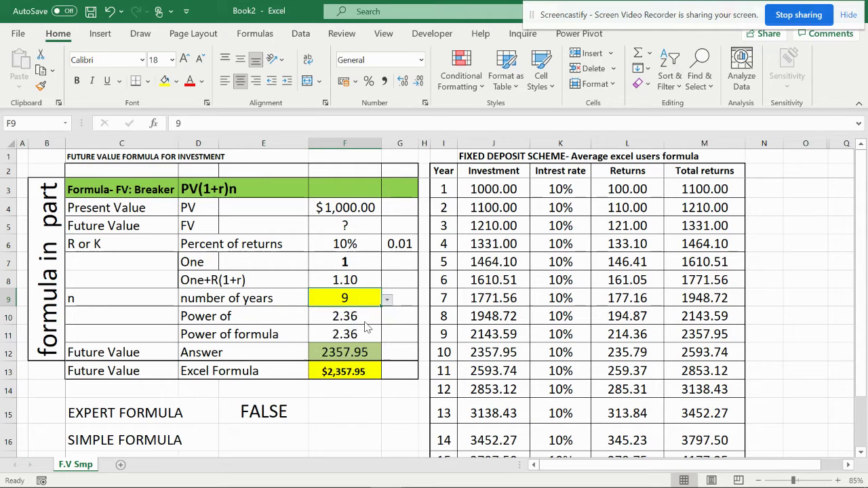
# - Copy E15's MATCH formula text from the formula bar without changing it
pyautogui.click(272, 406)
pyautogui.click(263, 124)
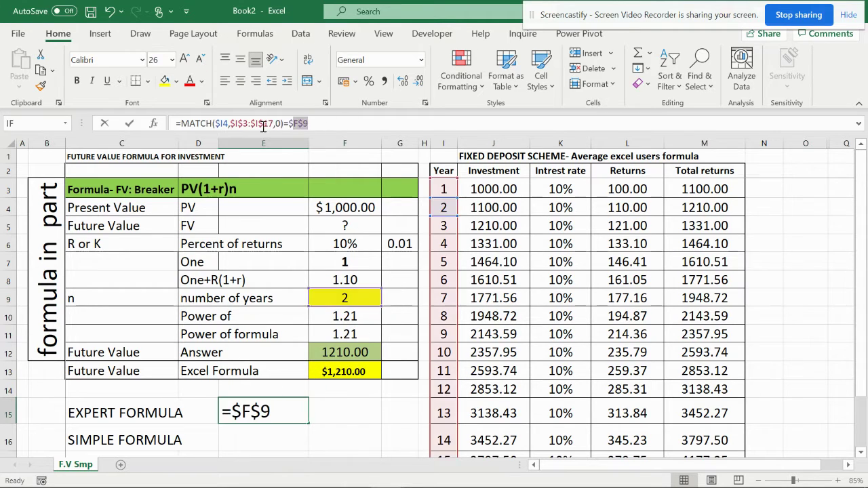
pyautogui.tripleClick(263, 124)
pyautogui.rightClick(196, 123)
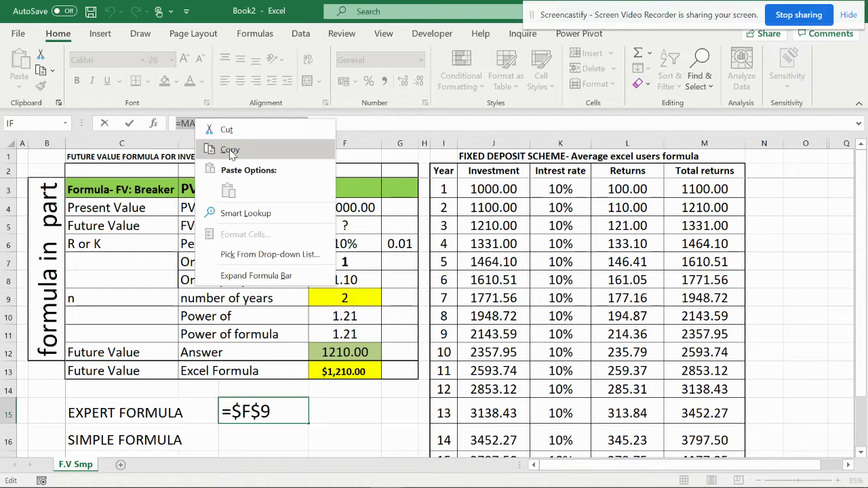
pyautogui.click(230, 151)
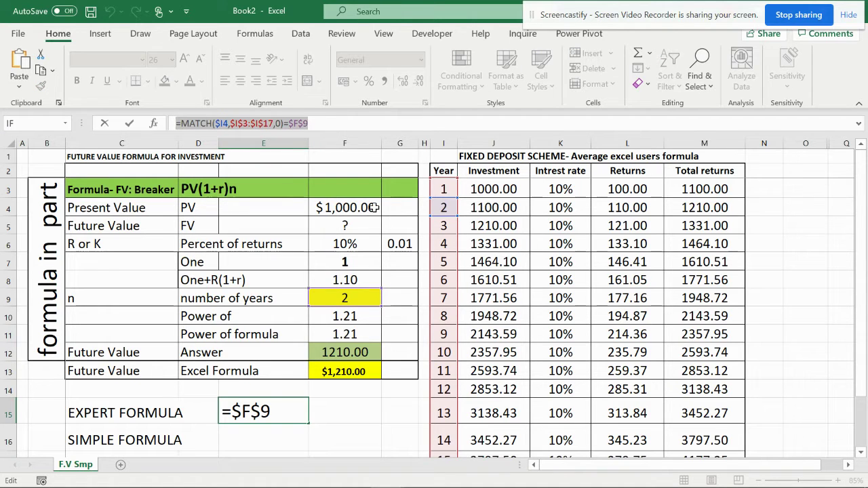
pyautogui.press('Escape')
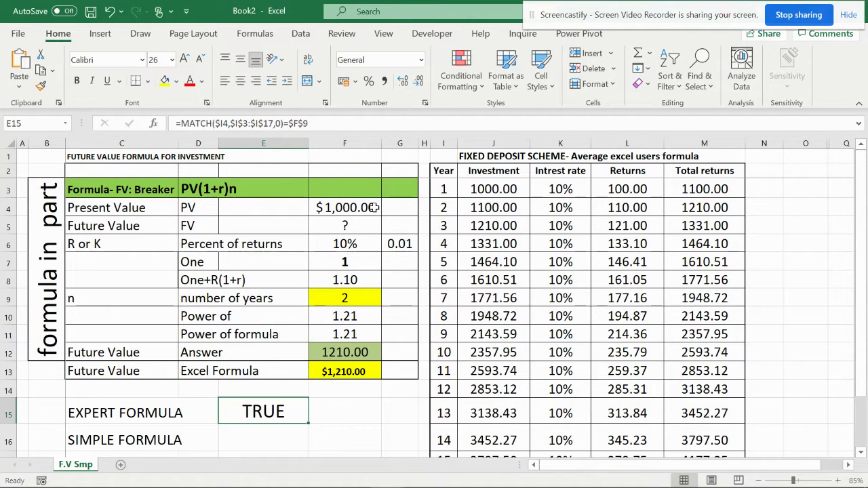
# - Create a formula rule with the pasted MATCH formula and a light gold fill
pyautogui.click(470, 89)
pyautogui.click(483, 275)
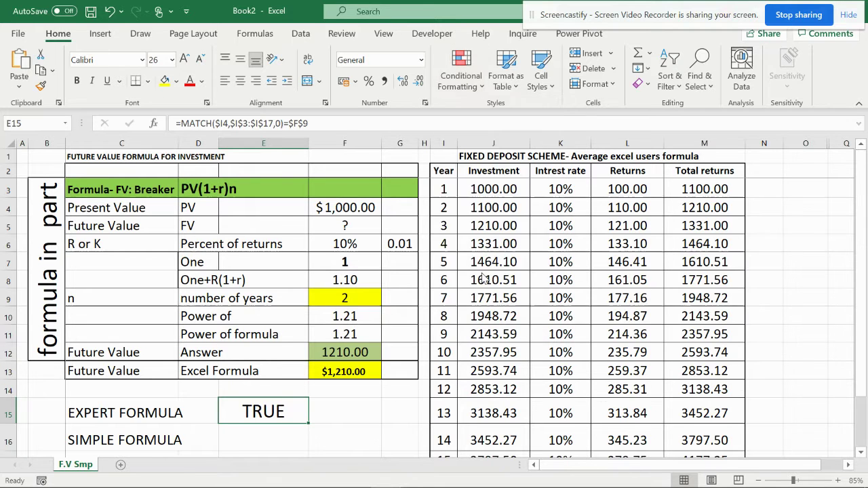
pyautogui.click(380, 135)
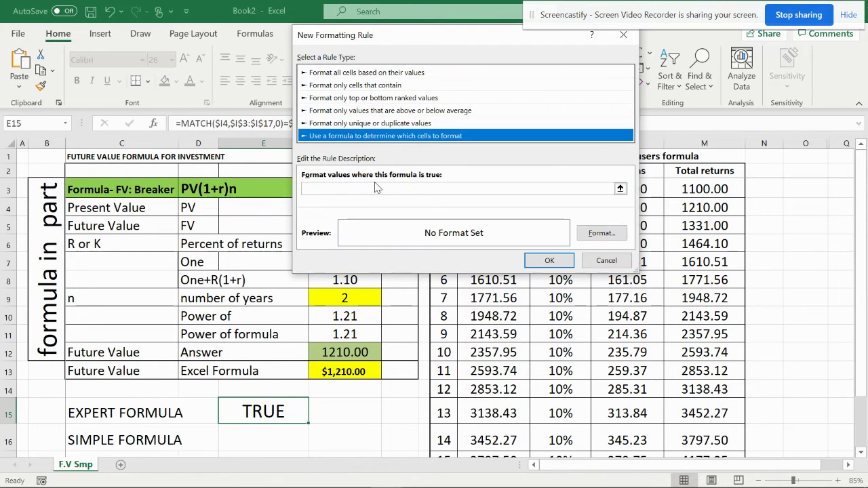
pyautogui.rightClick(309, 190)
pyautogui.click(340, 230)
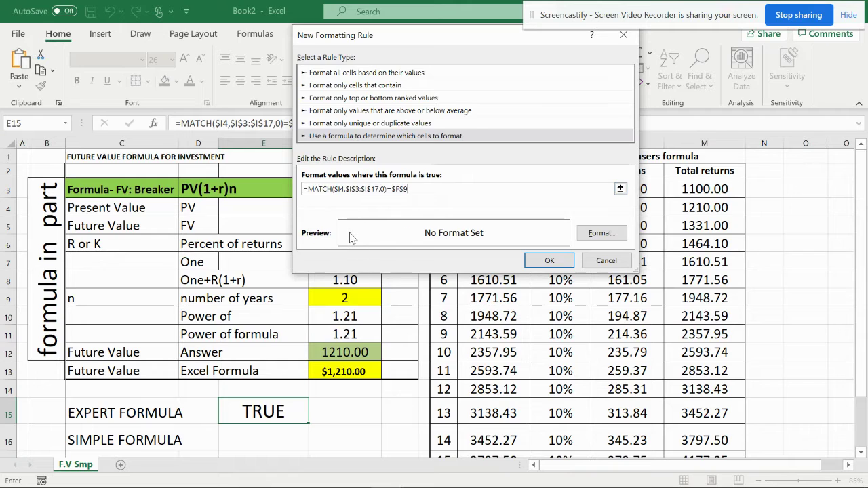
pyautogui.click(594, 238)
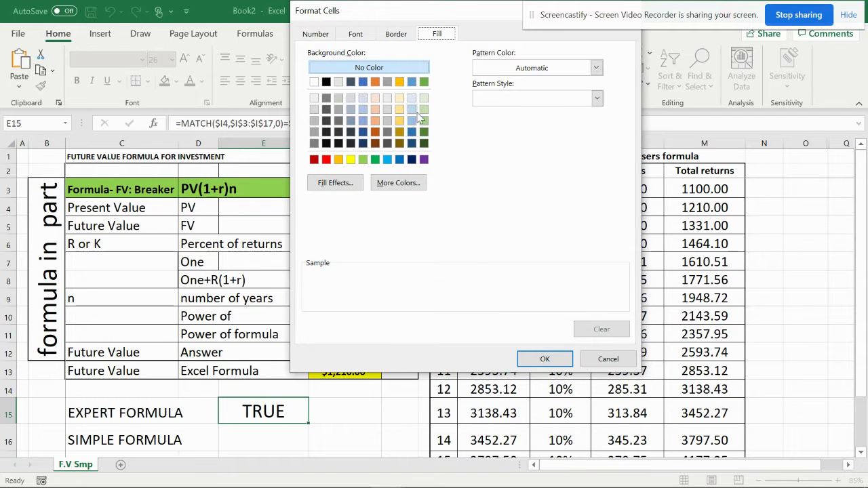
pyautogui.click(398, 109)
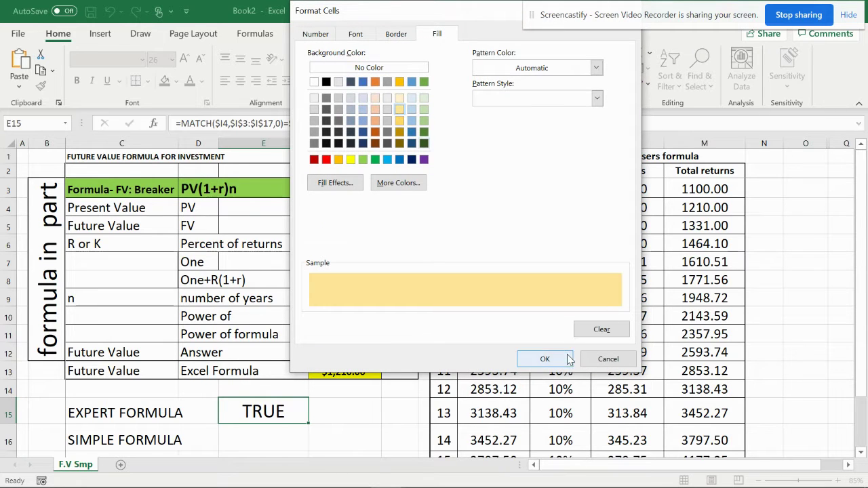
pyautogui.click(546, 359)
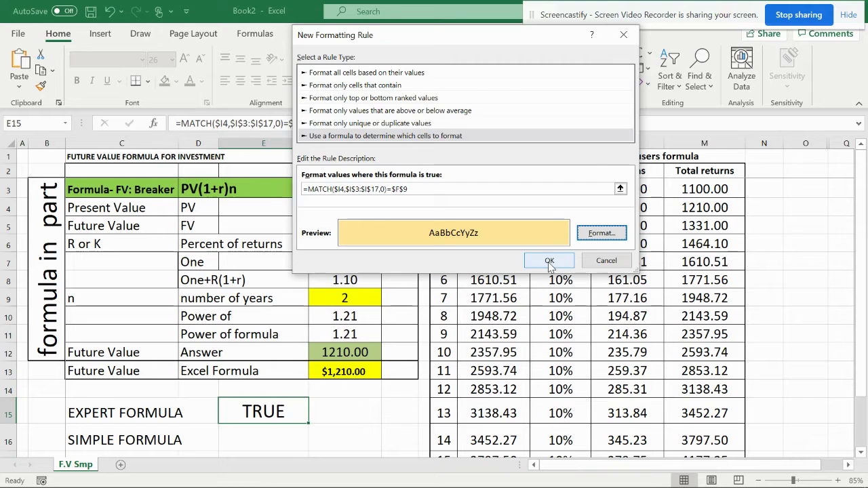
pyautogui.click(548, 261)
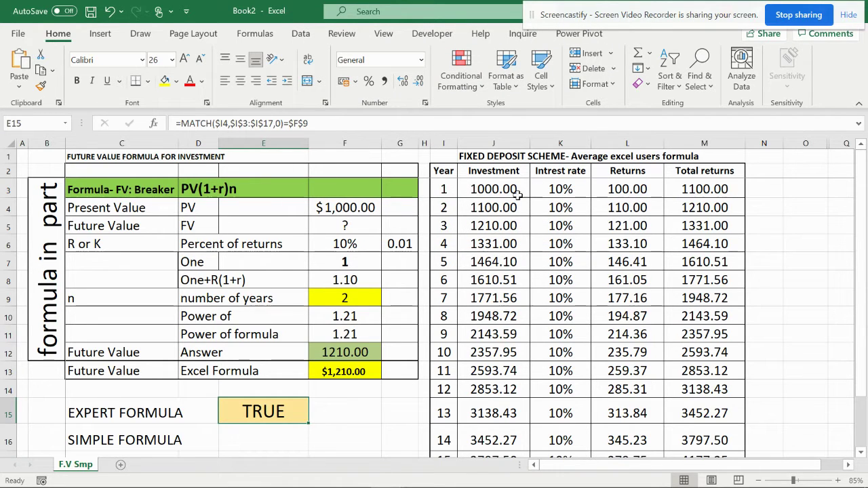
# - Open the Conditional Formatting Rules Manager and inspect the MATCH rule without changing it
pyautogui.click(468, 92)
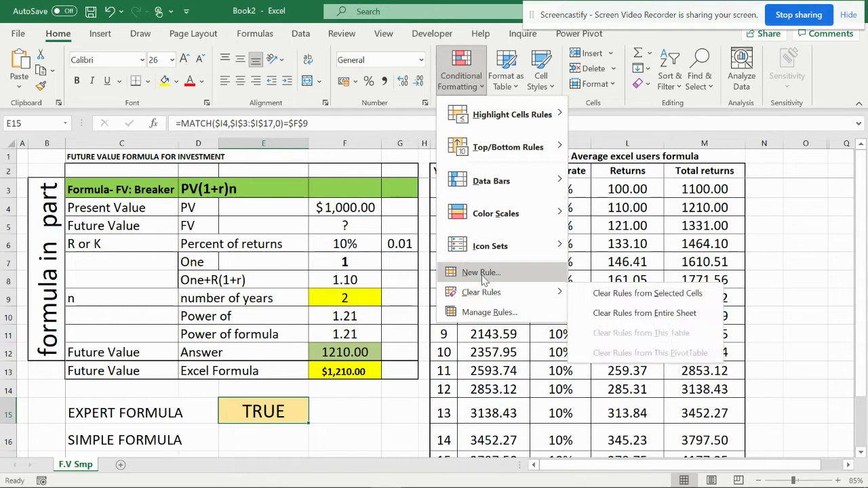
pyautogui.click(483, 311)
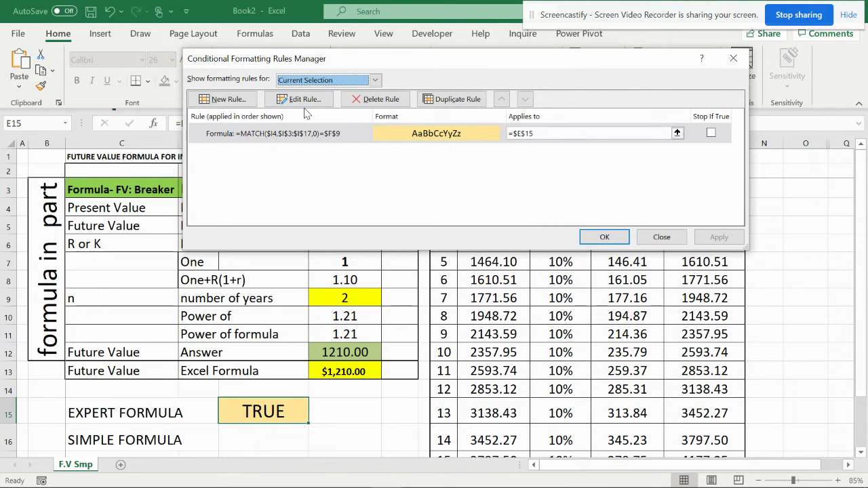
pyautogui.click(402, 135)
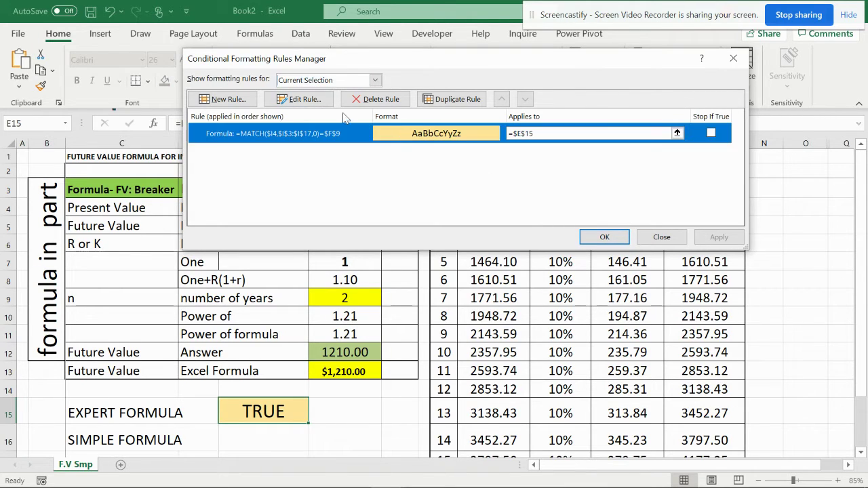
pyautogui.doubleClick(404, 135)
pyautogui.click(549, 260)
pyautogui.click(303, 99)
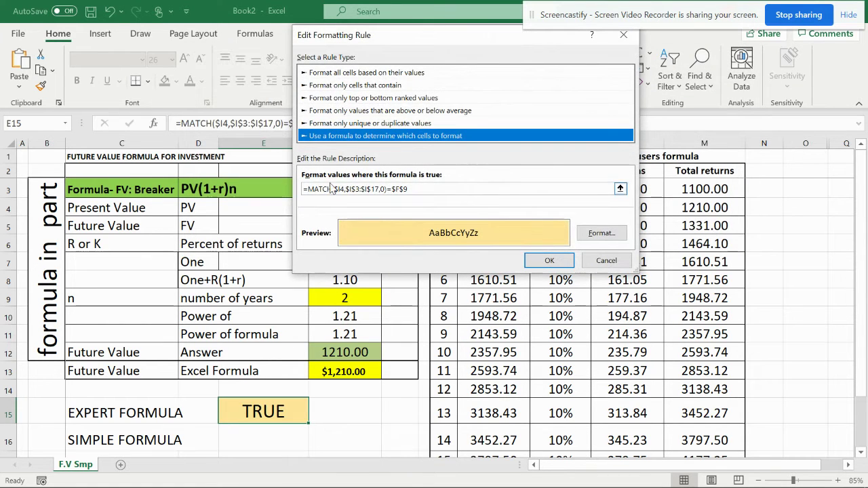
pyautogui.click(551, 259)
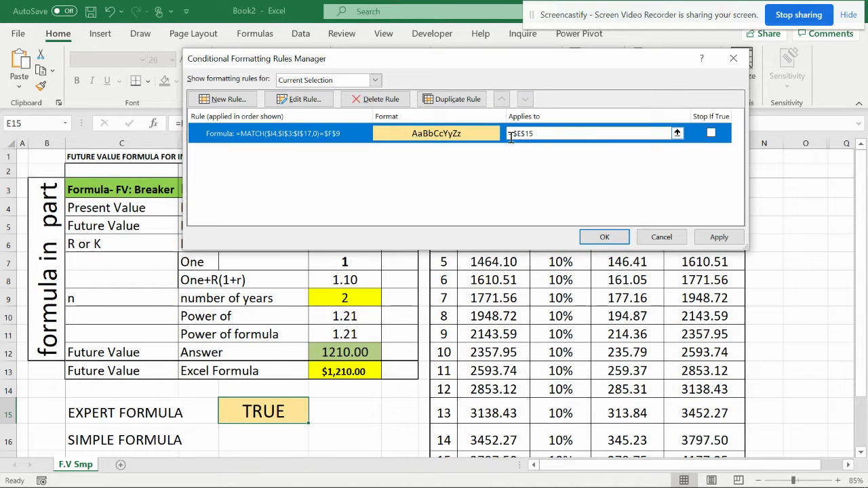
# - Duplicate the MATCH rule and move the duplicate up and down in the list
pyautogui.click(453, 99)
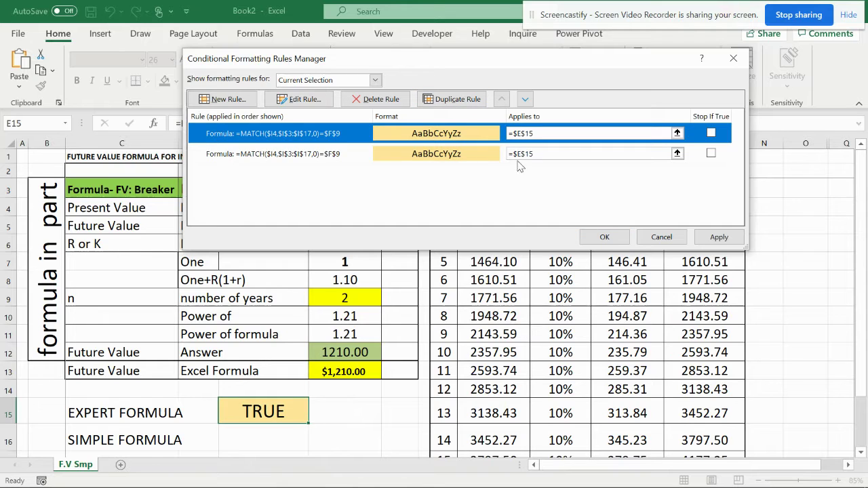
pyautogui.click(473, 155)
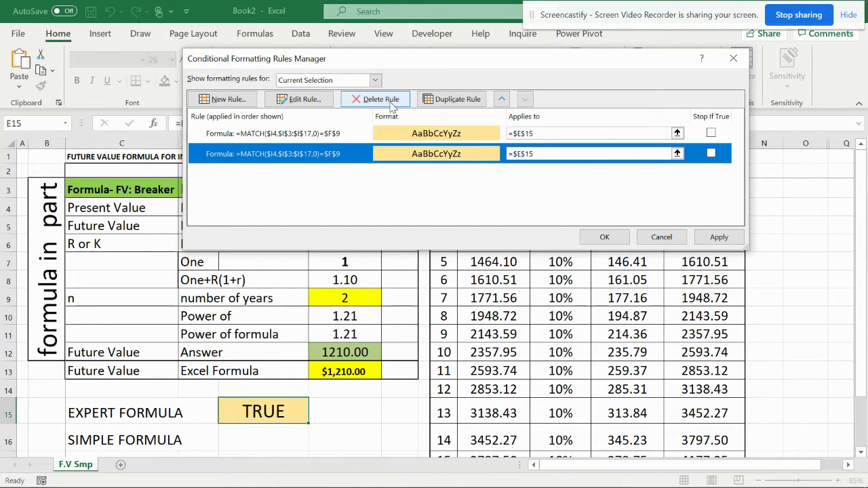
pyautogui.click(501, 99)
pyautogui.click(525, 100)
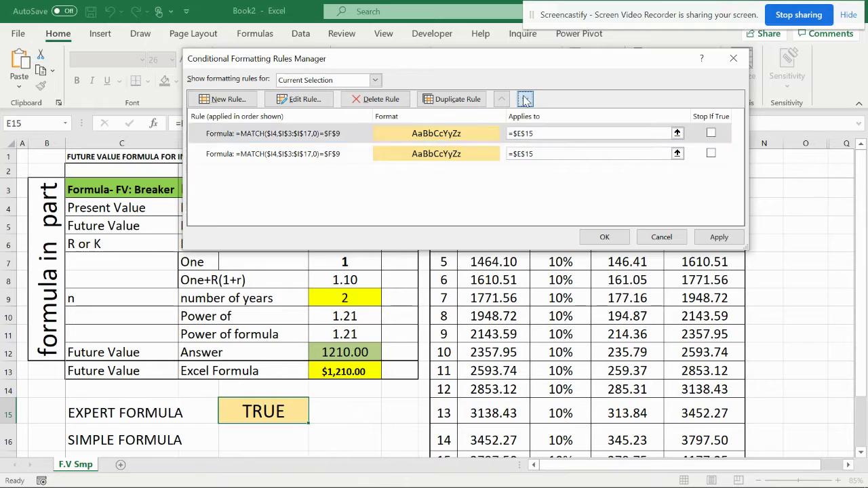
pyautogui.click(501, 99)
pyautogui.click(525, 100)
pyautogui.click(502, 101)
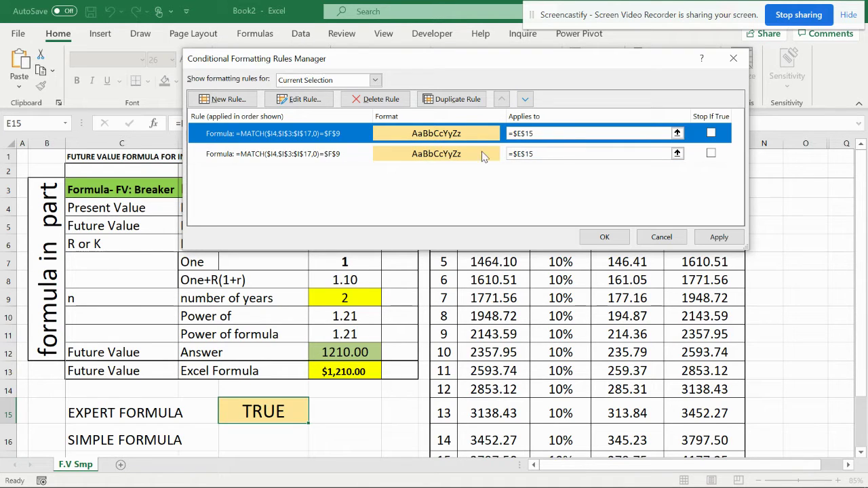
# - Turn on Stop If True, delete the duplicate rule, and select the Applies to field
pyautogui.click(711, 155)
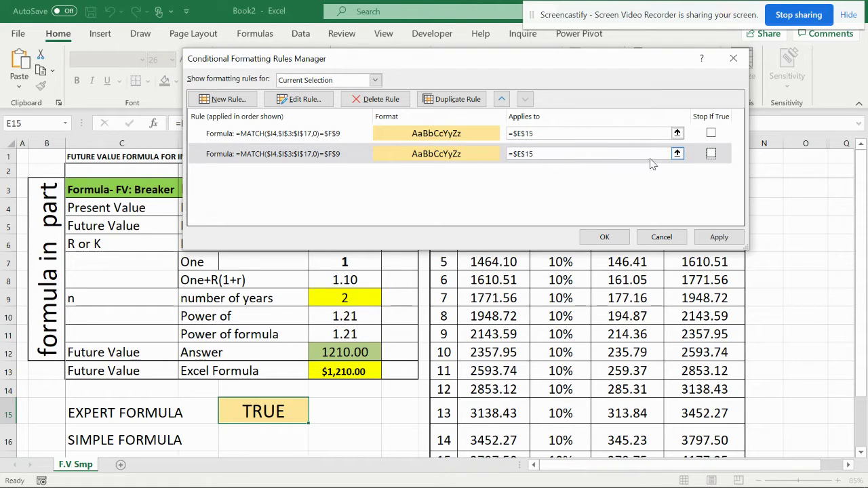
pyautogui.click(397, 101)
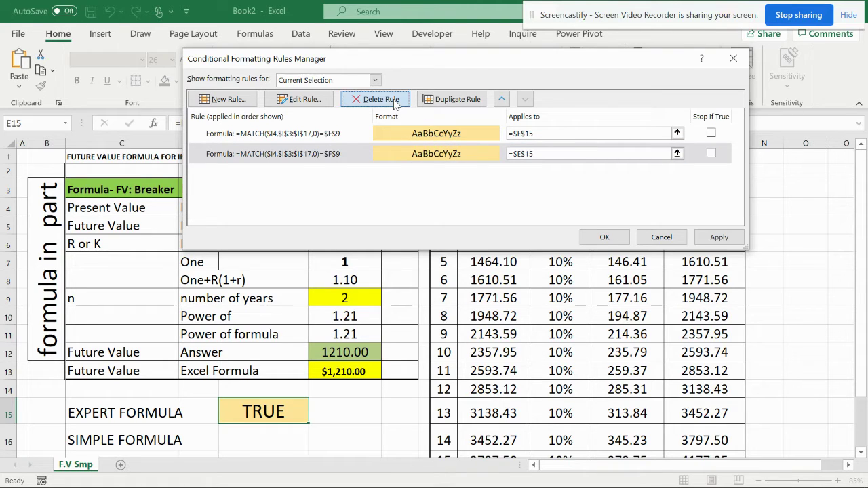
pyautogui.click(549, 135)
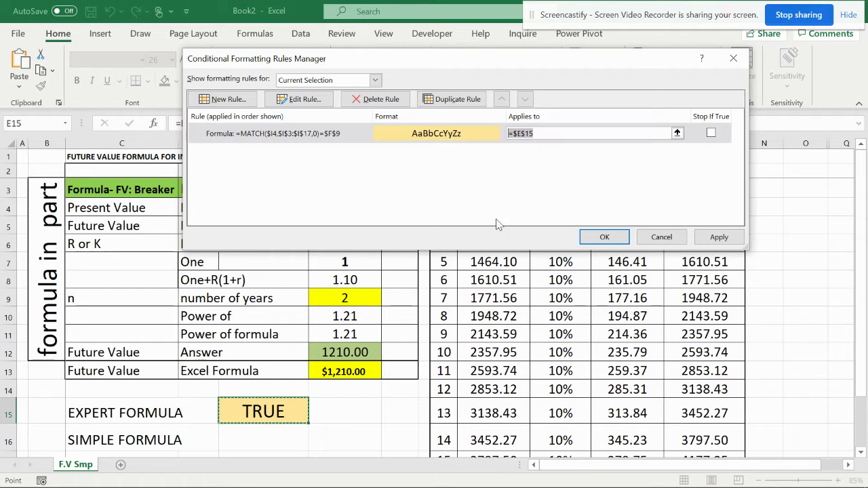
# - Change the MATCH rule's Applies to range to $I$3:$M$17 and apply it
pyautogui.moveTo(535, 61); pyautogui.dragTo(220, 49)
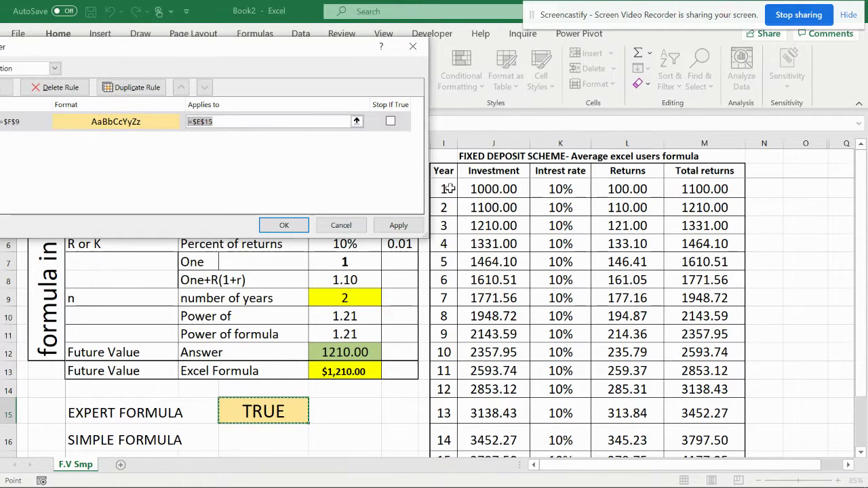
pyautogui.click(356, 122)
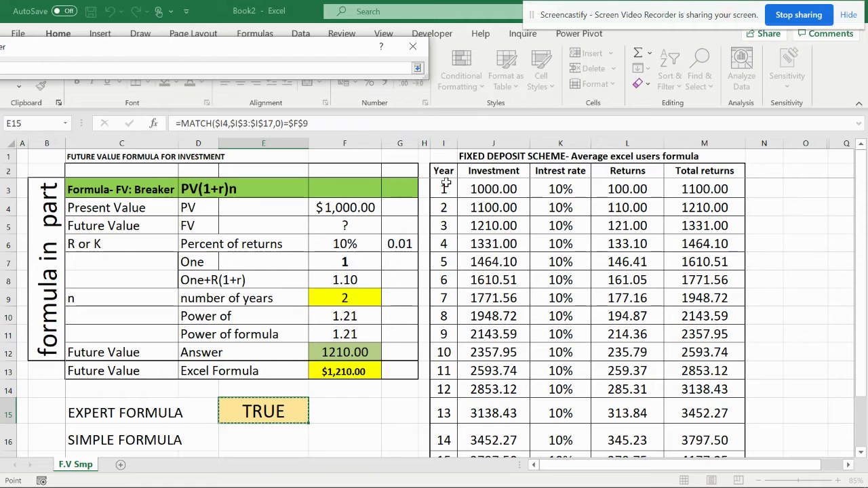
pyautogui.click(417, 69)
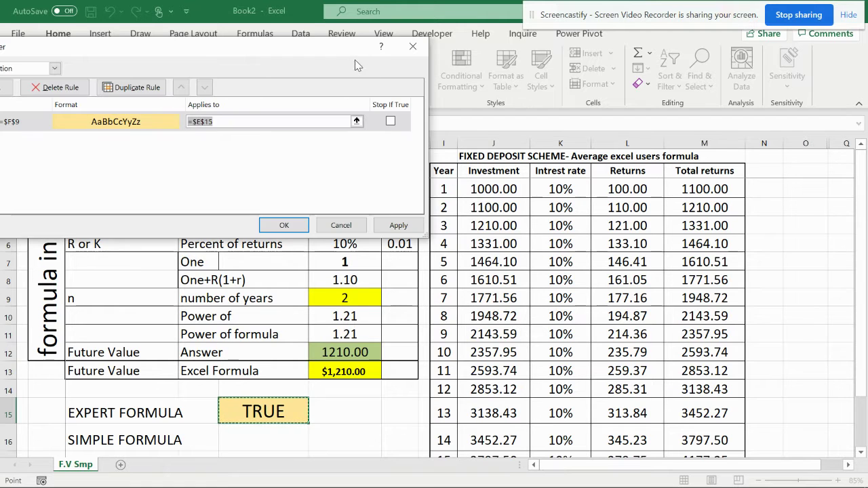
pyautogui.moveTo(332, 56); pyautogui.dragTo(554, 133)
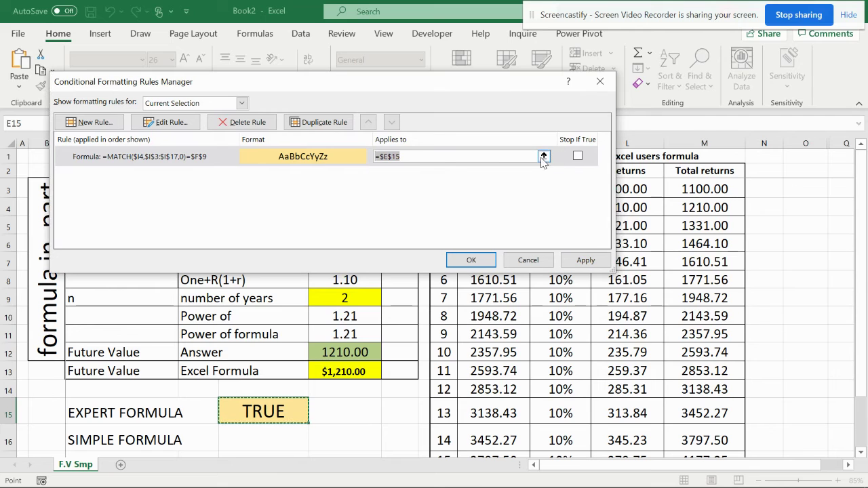
pyautogui.click(543, 156)
pyautogui.moveTo(448, 189); pyautogui.dragTo(695, 427)
pyautogui.scroll(1, 637, 332)
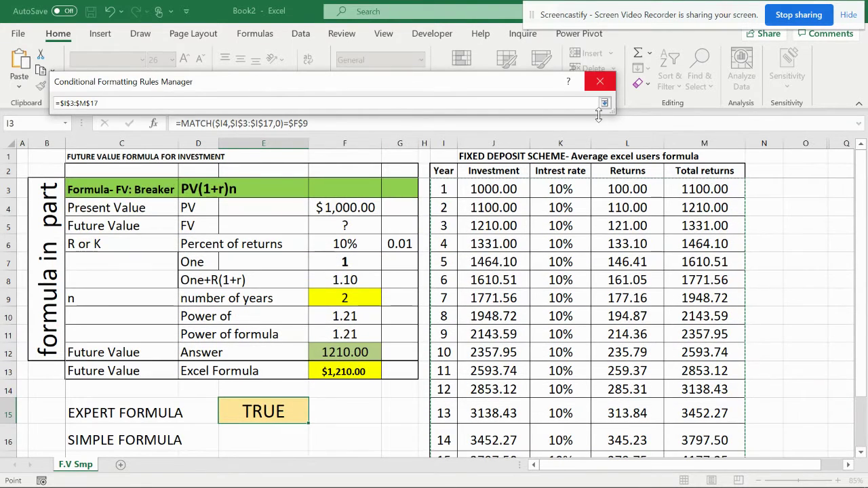
pyautogui.click(603, 102)
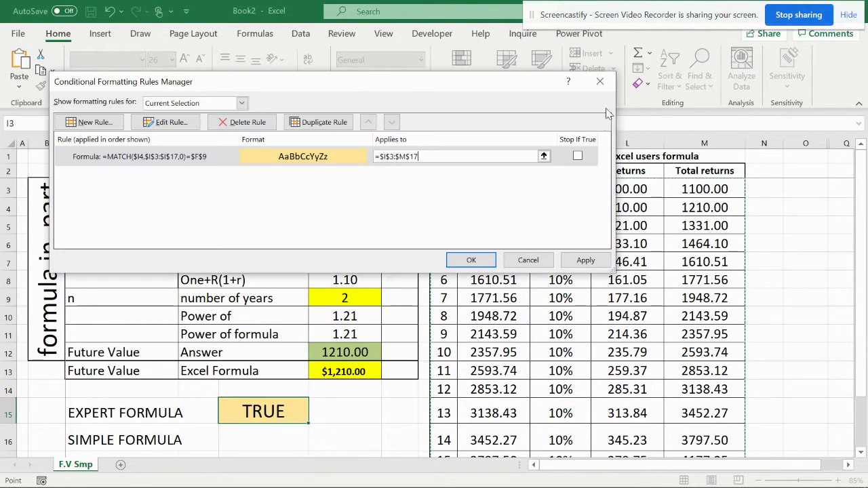
pyautogui.click(586, 261)
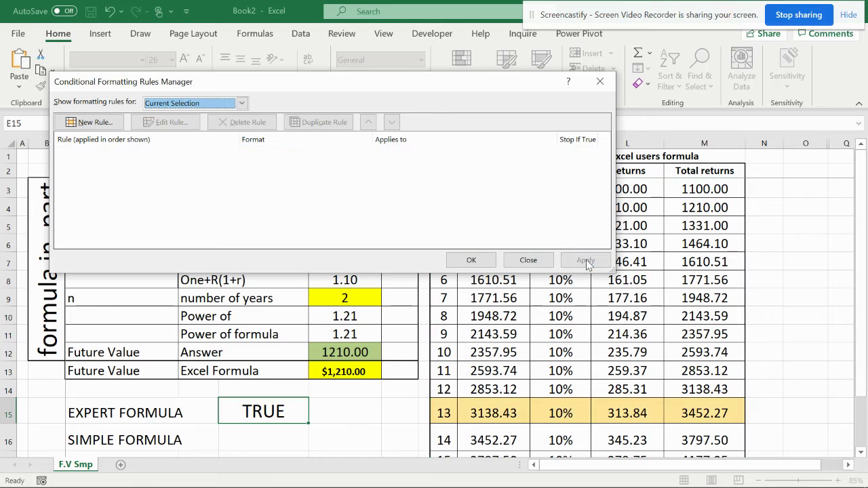
# - Close the Rules Manager and set the number of years in F9 to 5
pyautogui.click(471, 261)
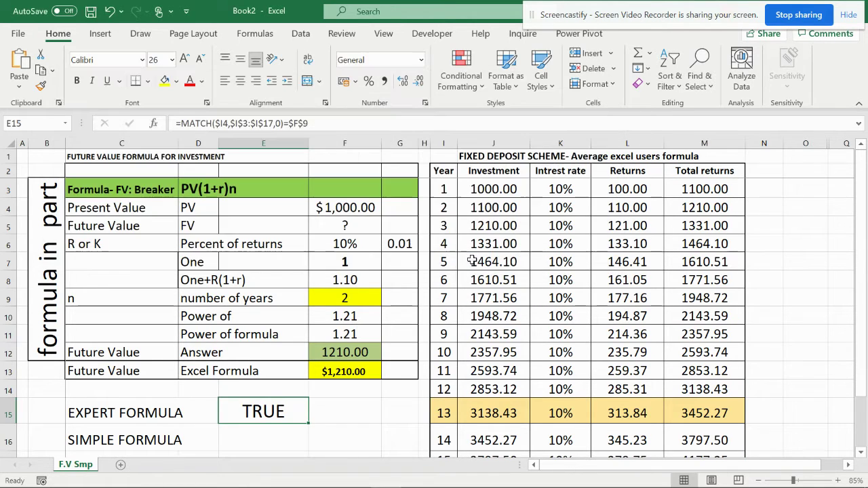
pyautogui.click(363, 300)
pyautogui.click(386, 300)
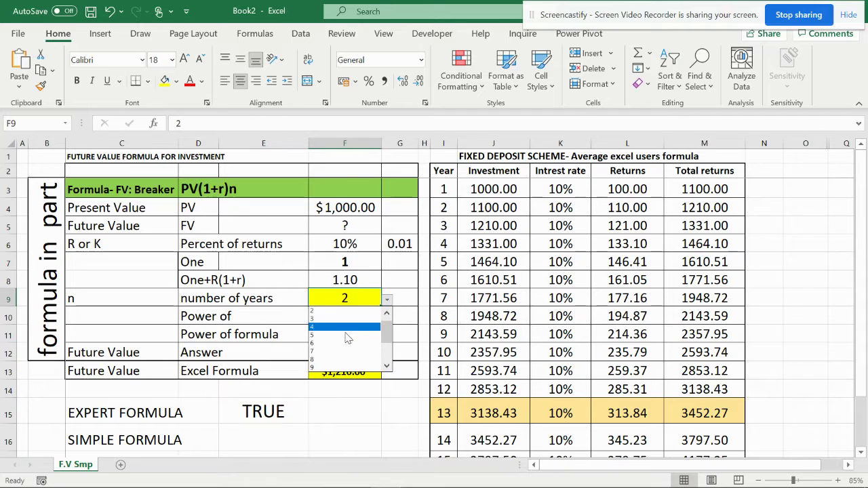
pyautogui.click(345, 327)
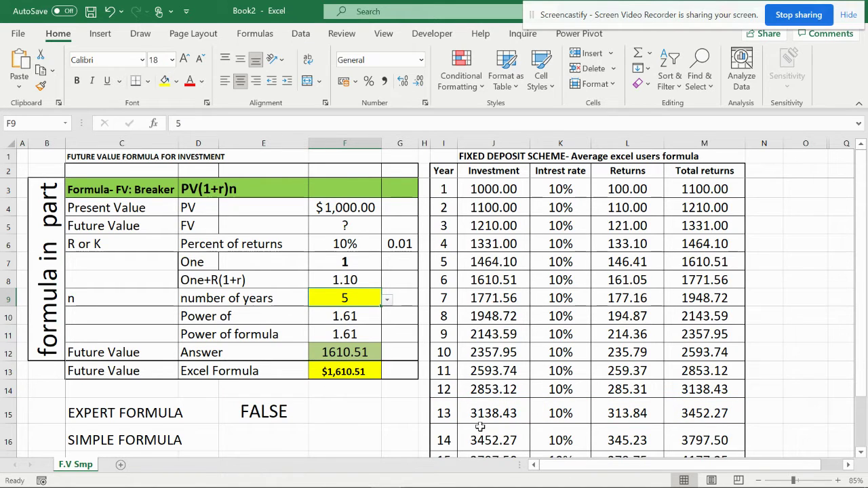
# - Start a formula-based conditional formatting rule, then cancel it
pyautogui.click(467, 88)
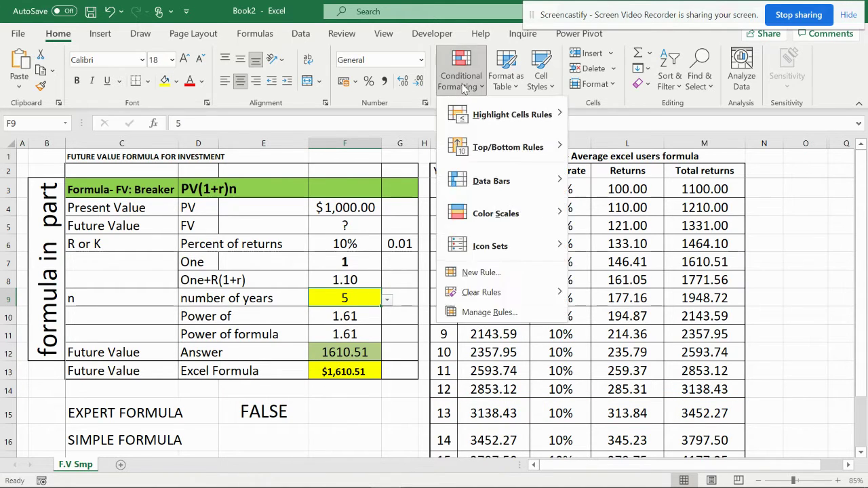
pyautogui.click(480, 275)
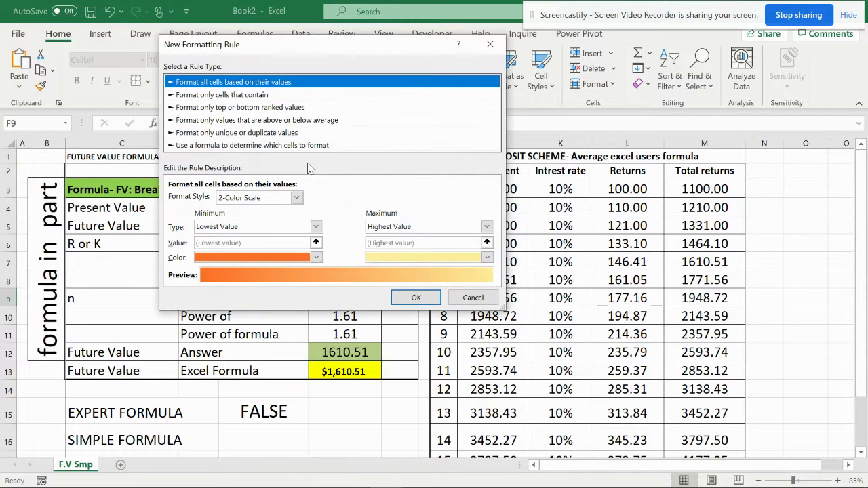
pyautogui.click(264, 146)
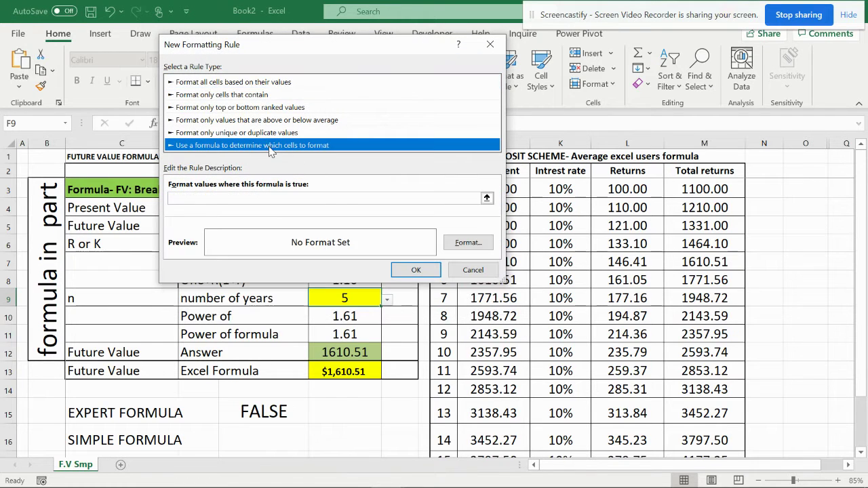
pyautogui.click(473, 269)
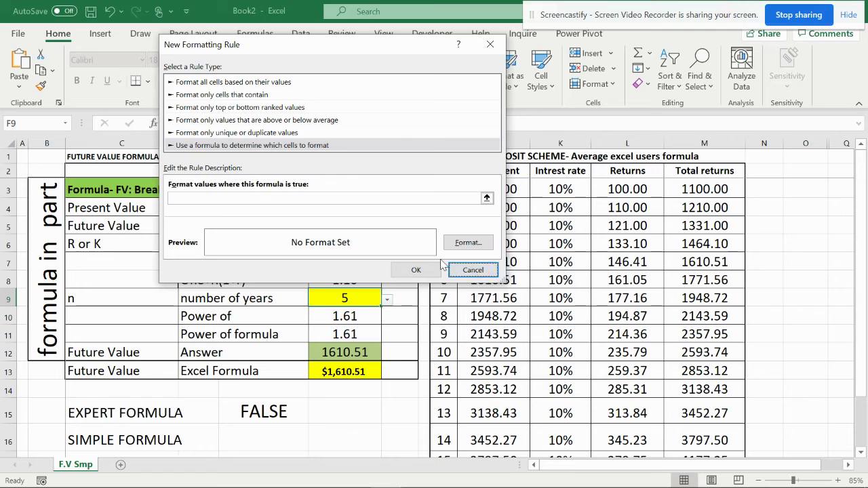
pyautogui.click(467, 82)
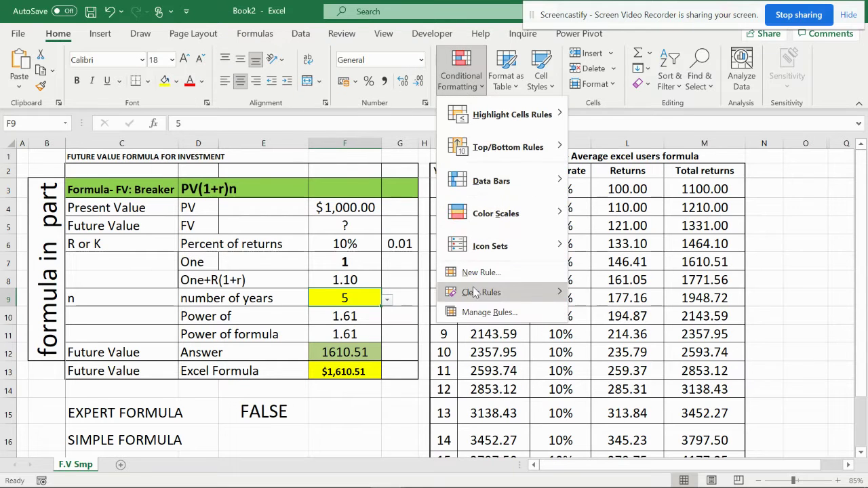
# - Open the Rules Manager for This Worksheet and edit the MATCH highlight rule
pyautogui.click(479, 310)
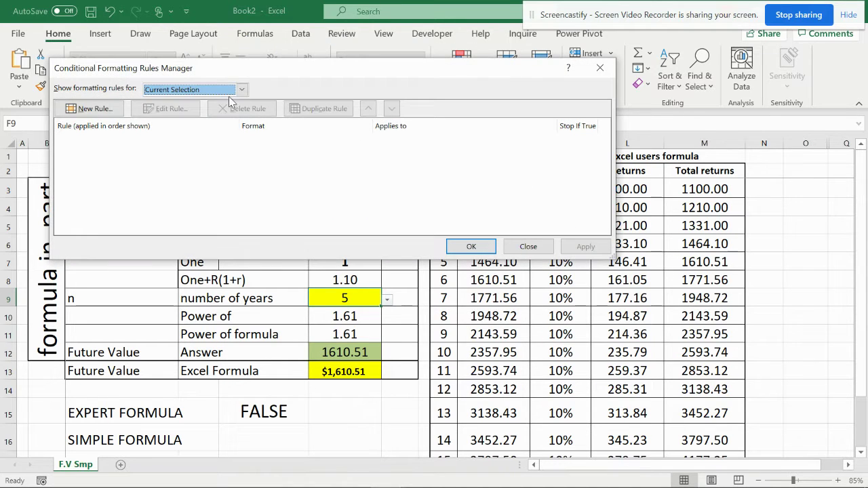
pyautogui.click(240, 89)
pyautogui.click(210, 112)
pyautogui.click(274, 145)
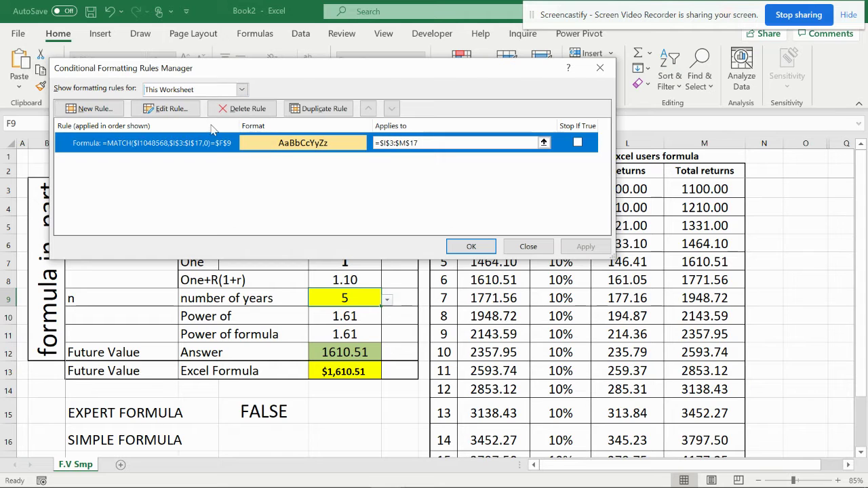
pyautogui.click(188, 116)
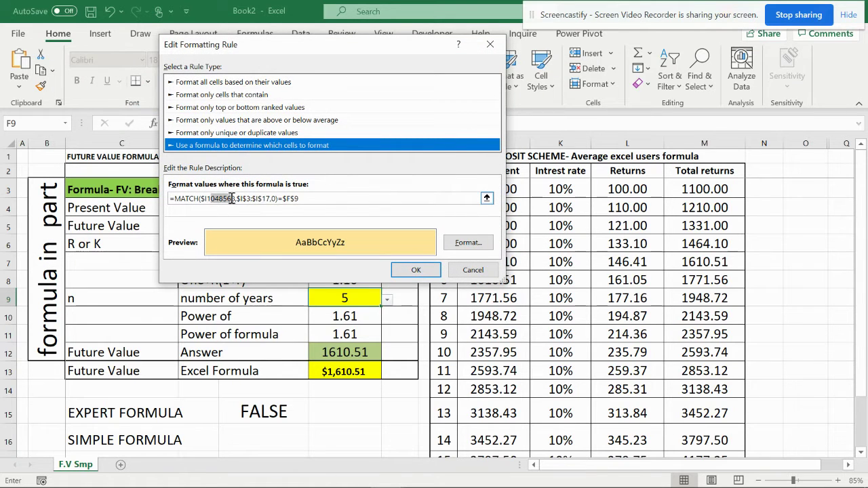
# - Replace the rule formula with the pasted =MATCH($I4,$I$3:$I$17,0)=$F$9 and apply it
pyautogui.click(234, 198)
pyautogui.moveTo(298, 198); pyautogui.dragTo(178, 197)
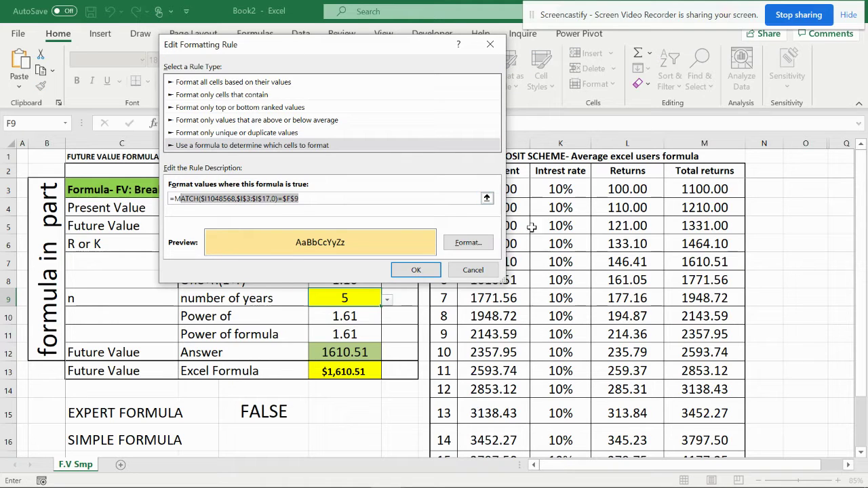
pyautogui.moveTo(316, 197); pyautogui.dragTo(174, 197)
pyautogui.rightClick(172, 201)
pyautogui.click(163, 246)
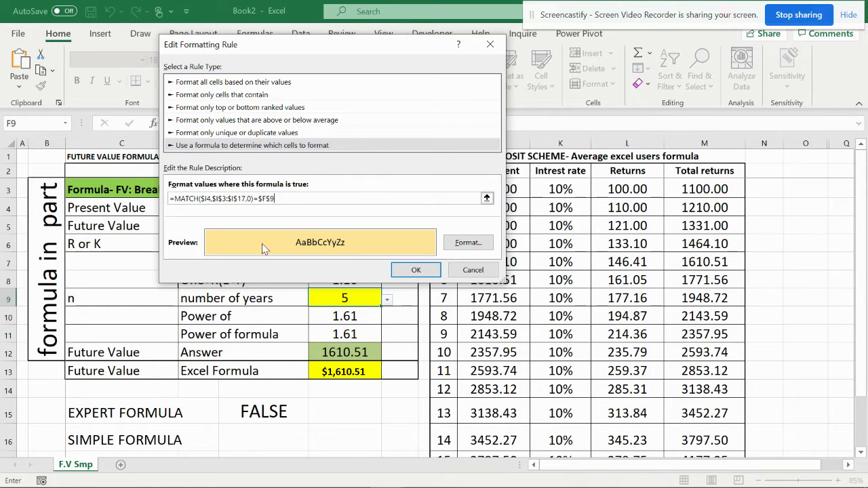
pyautogui.click(435, 270)
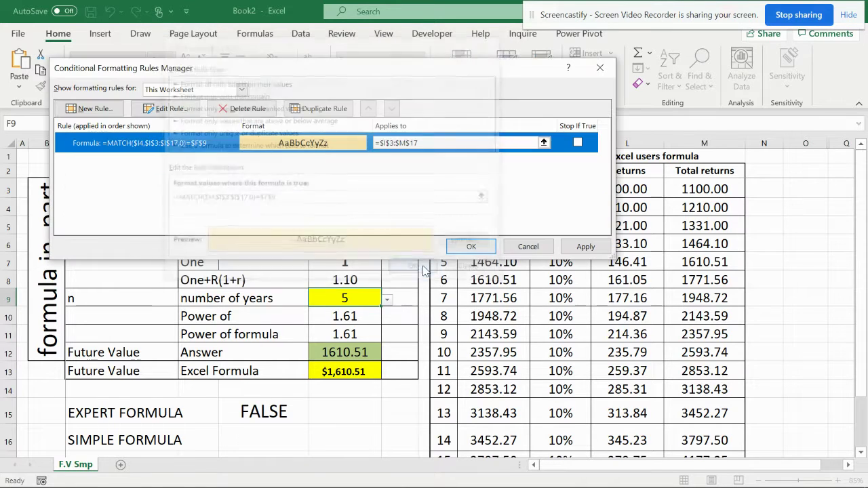
pyautogui.click(580, 248)
pyautogui.click(471, 247)
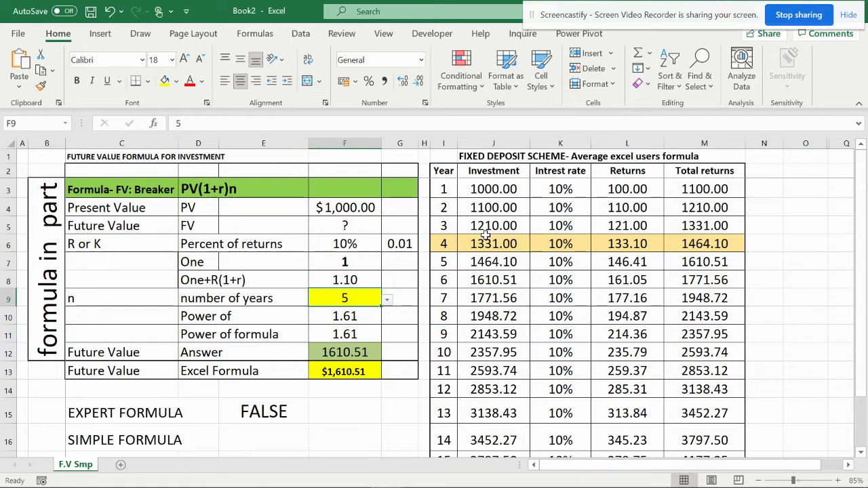
# - Set F9 to 10, then 14, so the year-9 and then year-13 rows highlight
pyautogui.click(387, 298)
pyautogui.click(337, 352)
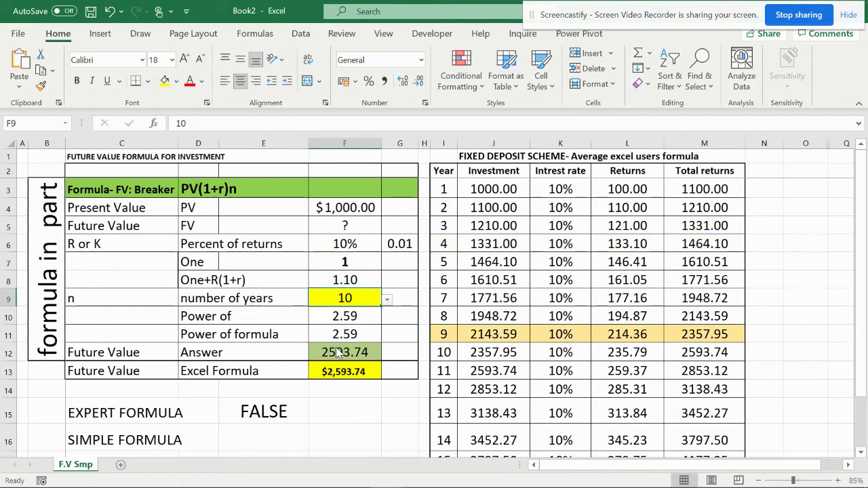
pyautogui.click(386, 299)
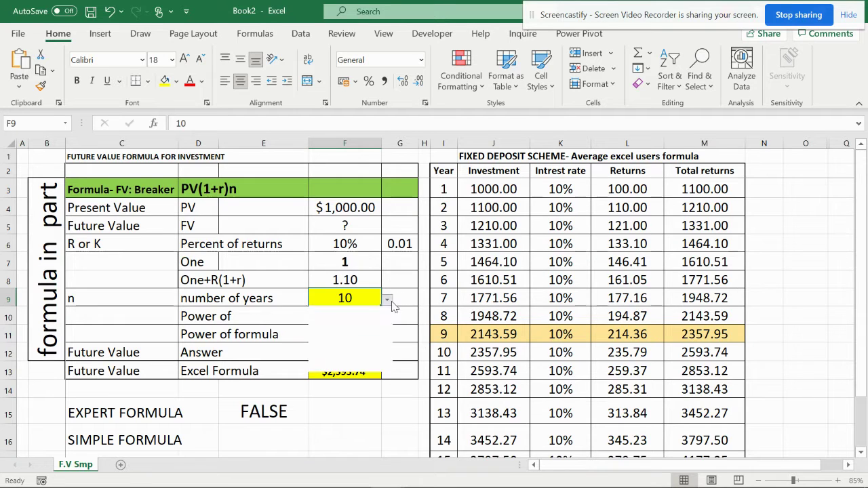
pyautogui.scroll(-1, 352, 352)
pyautogui.click(352, 361)
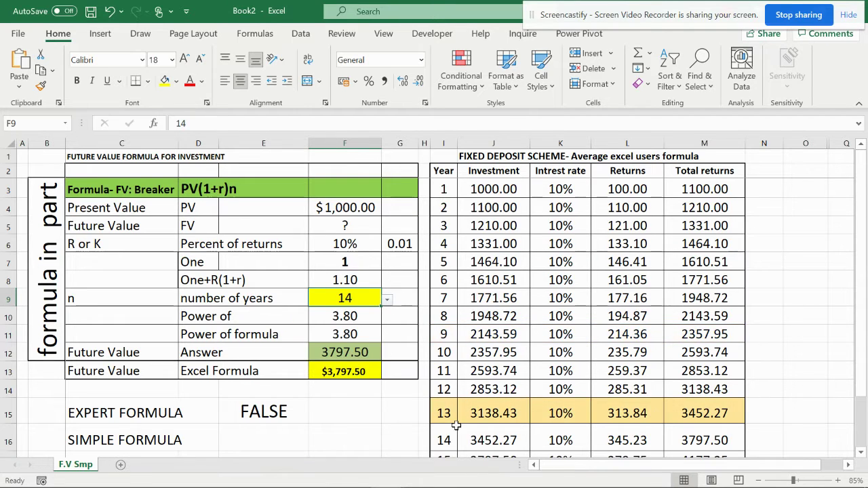
pyautogui.click(461, 71)
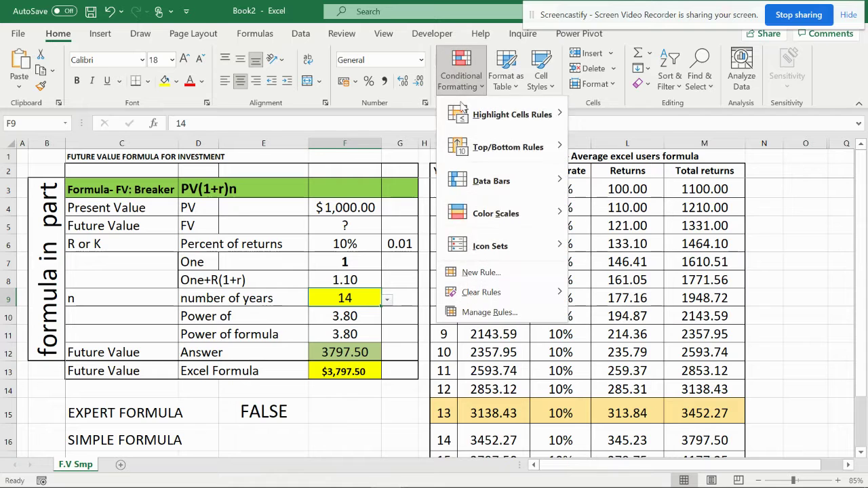
# - Edit the worksheet's MATCH highlight rule so its formula ends in =$F$9-1
pyautogui.click(485, 312)
pyautogui.click(241, 89)
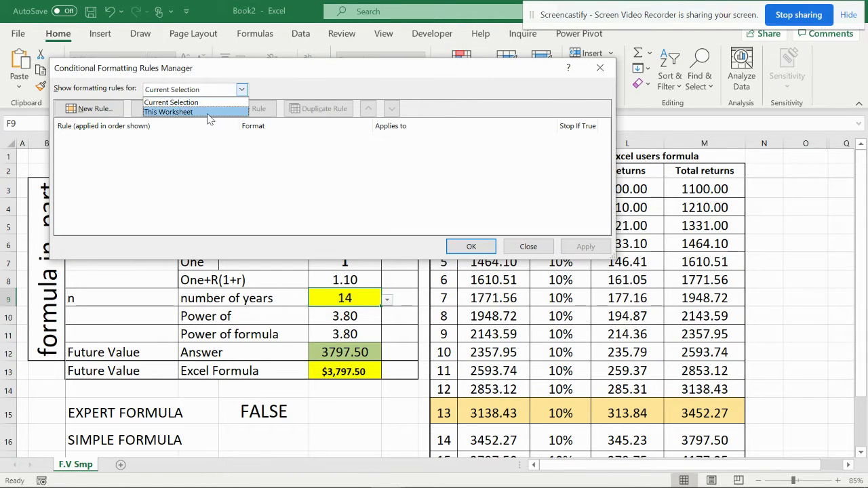
pyautogui.click(197, 111)
pyautogui.click(196, 115)
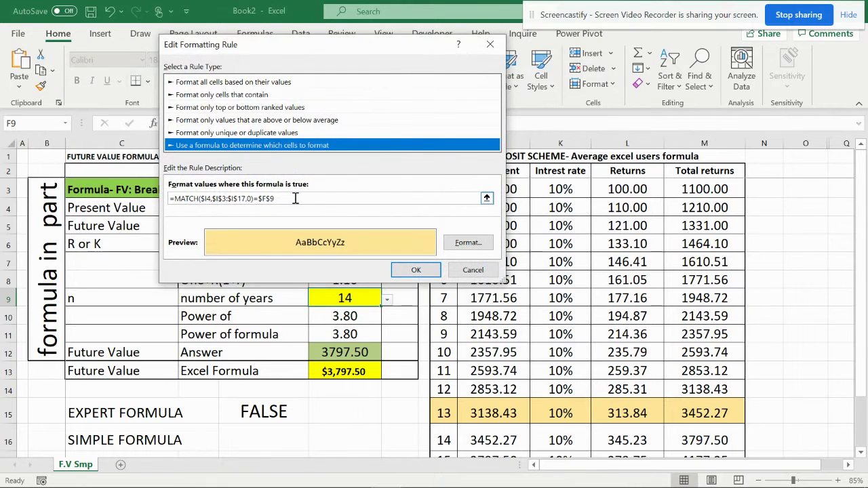
pyautogui.click(298, 198)
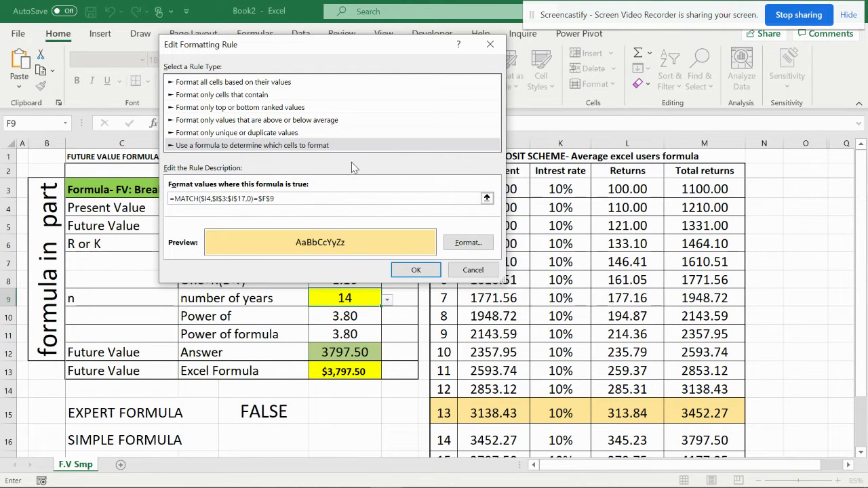
pyautogui.write('-1')
pyautogui.press('Return')
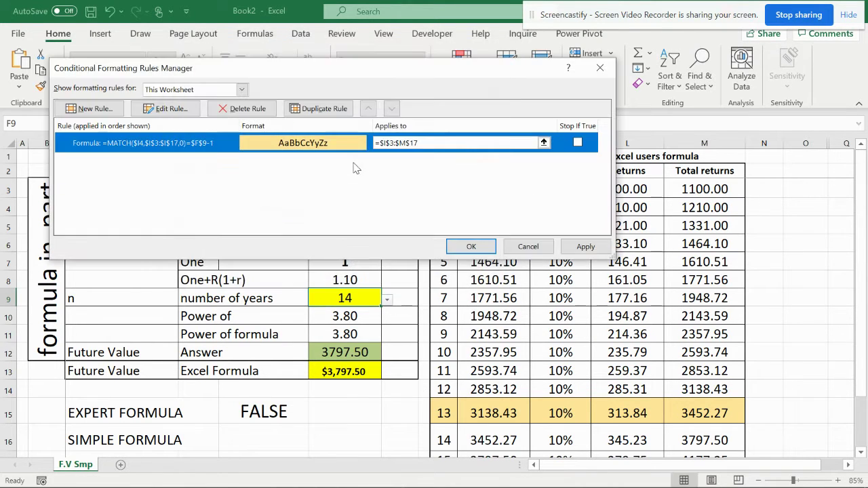
# - Apply the revised rule so the year-12 row is shaded, and close the Rules Manager
pyautogui.click(586, 246)
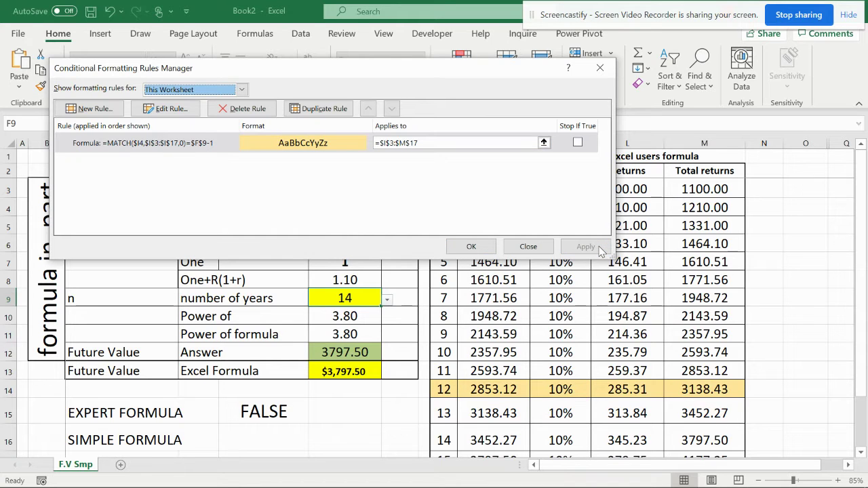
pyautogui.click(471, 246)
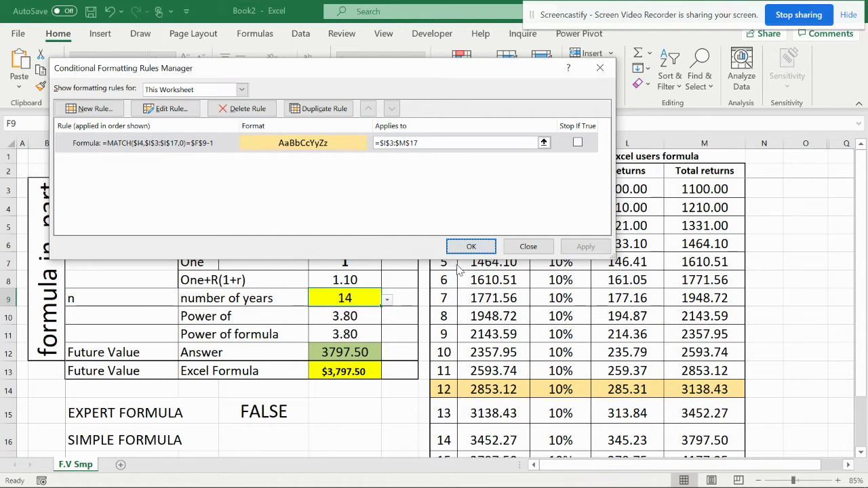
pyautogui.click(471, 247)
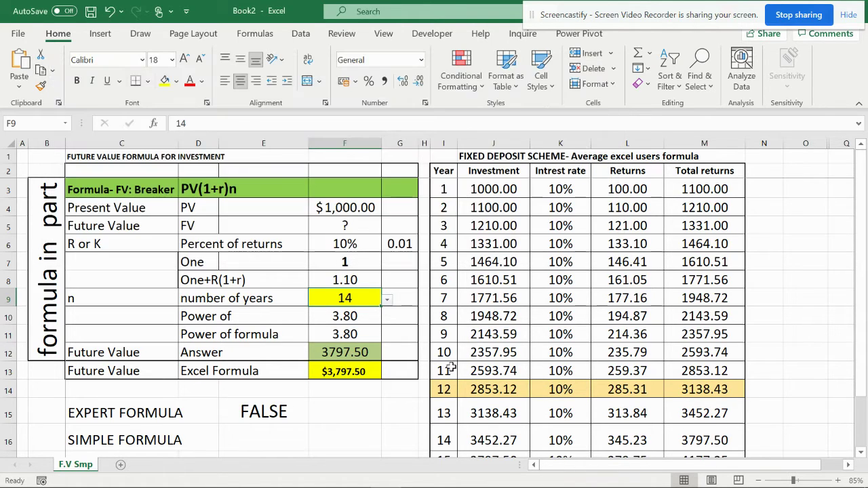
# - Set the number of years in F9 to 11 from its dropdown
pyautogui.click(393, 303)
pyautogui.click(374, 301)
pyautogui.click(387, 300)
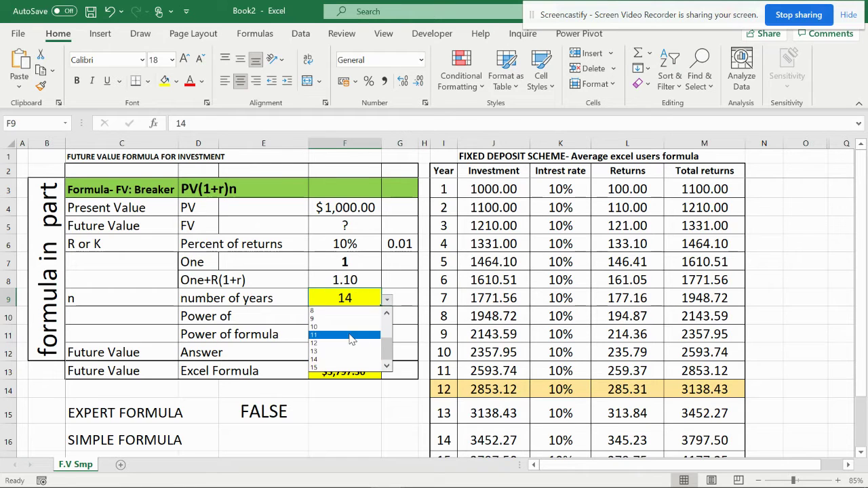
pyautogui.click(347, 332)
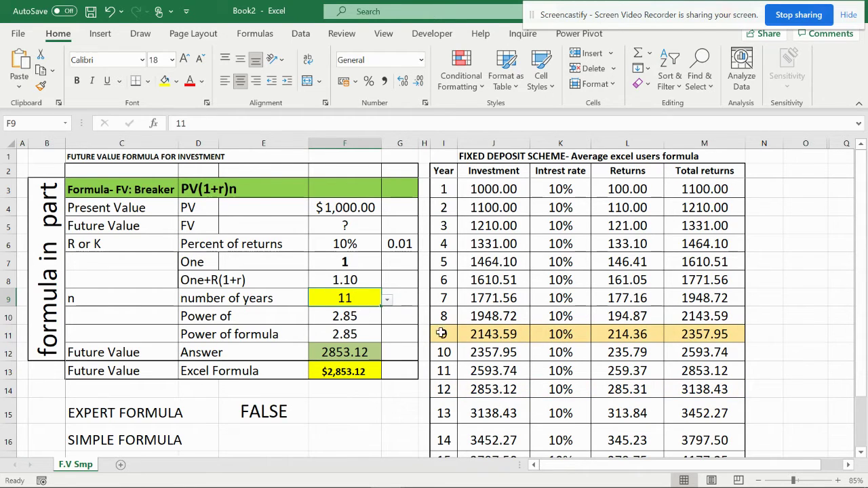
# - Change the worksheet's MATCH highlight rule to end in =$F$9+1 and apply it
pyautogui.click(483, 89)
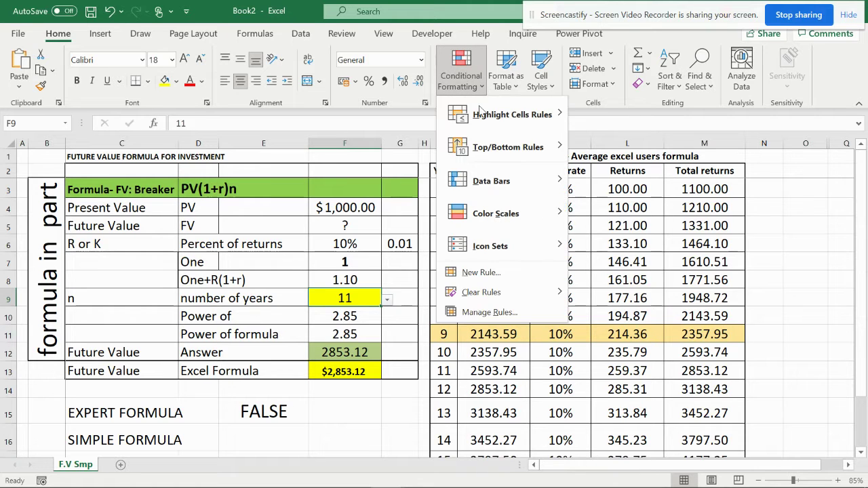
pyautogui.click(488, 312)
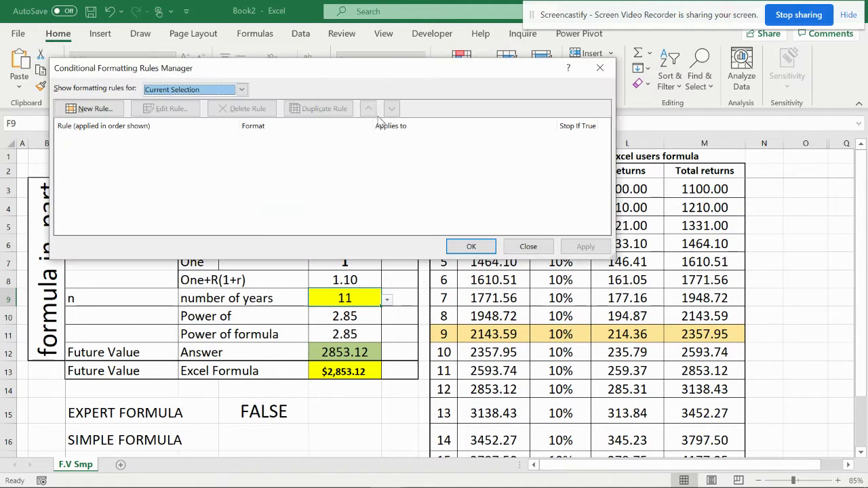
pyautogui.click(201, 90)
pyautogui.click(198, 119)
pyautogui.click(196, 89)
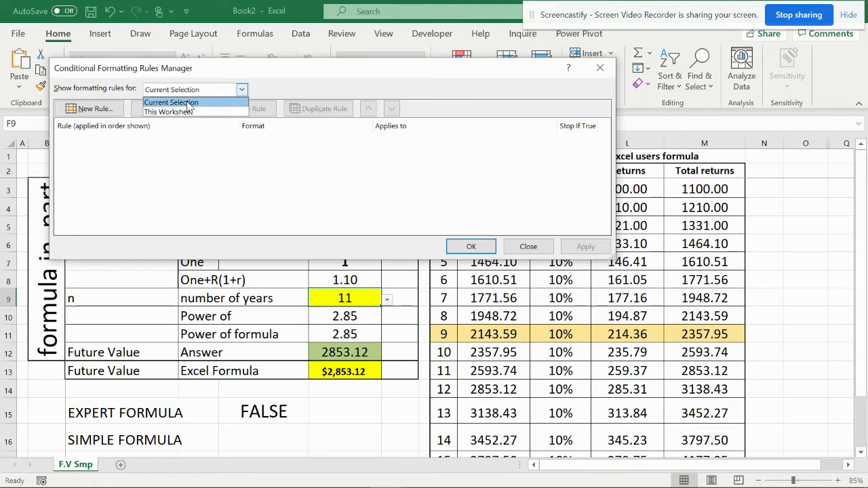
pyautogui.click(184, 111)
pyautogui.click(179, 110)
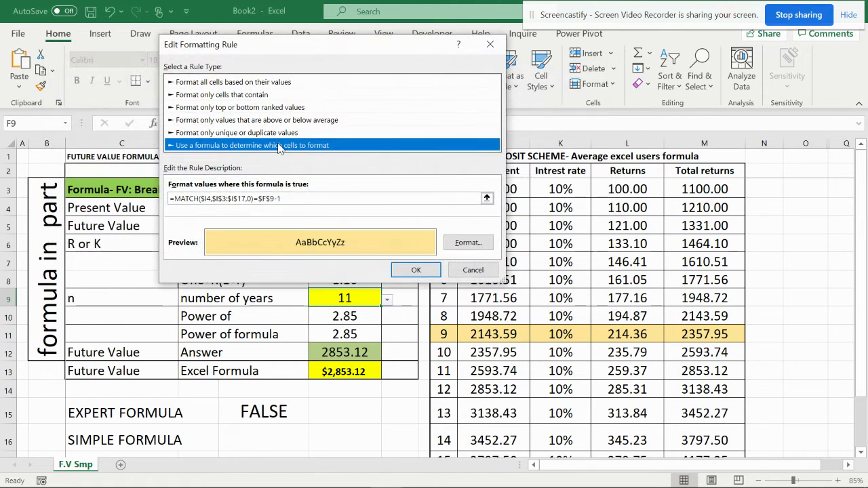
pyautogui.click(289, 199)
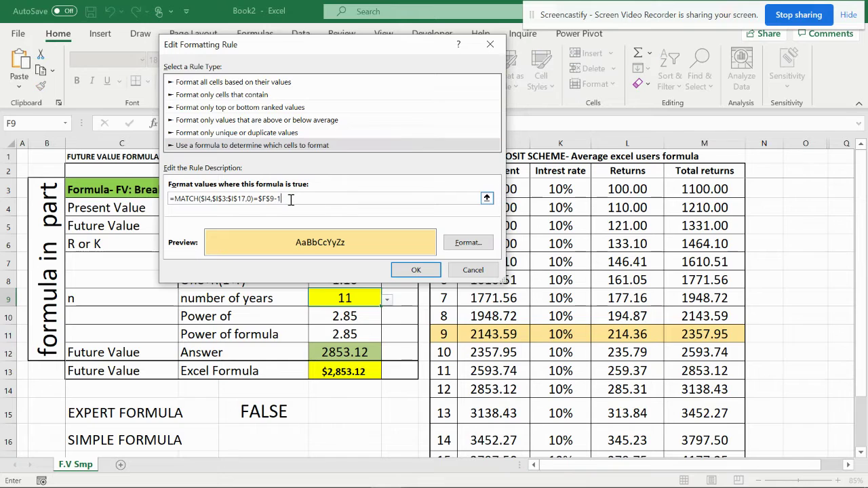
pyautogui.press('BackSpace')
pyautogui.press('Return')
pyautogui.click(584, 246)
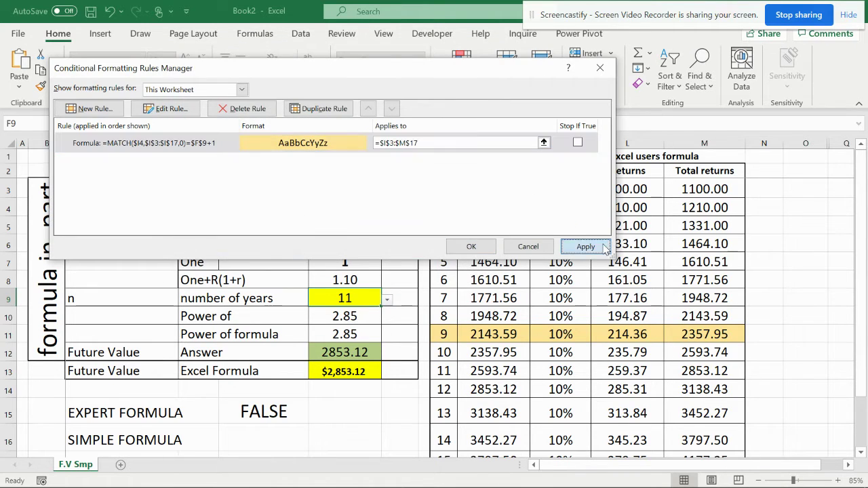
pyautogui.click(482, 246)
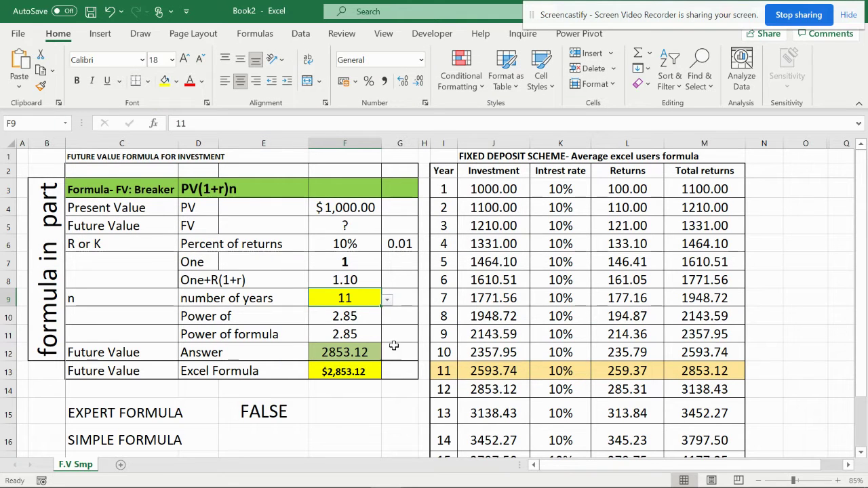
# - Choose 10 years in F9, giving a future value of 2593.74, and select E15's MATCH test
pyautogui.click(391, 300)
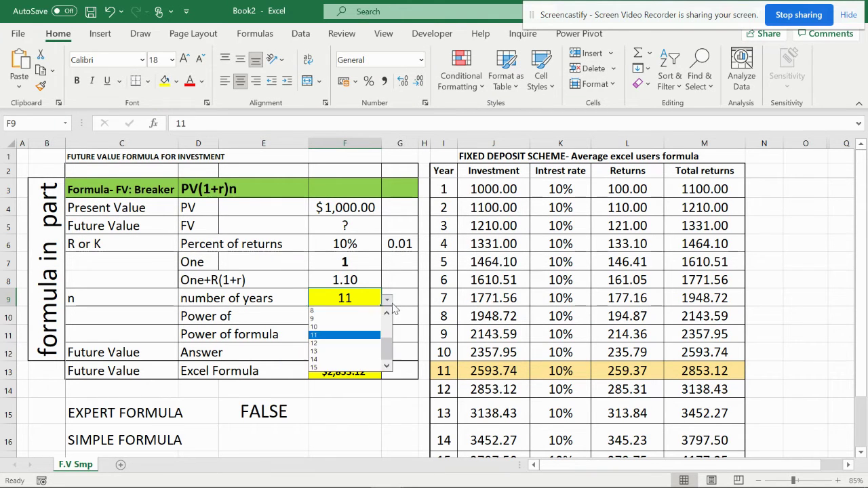
pyautogui.click(383, 327)
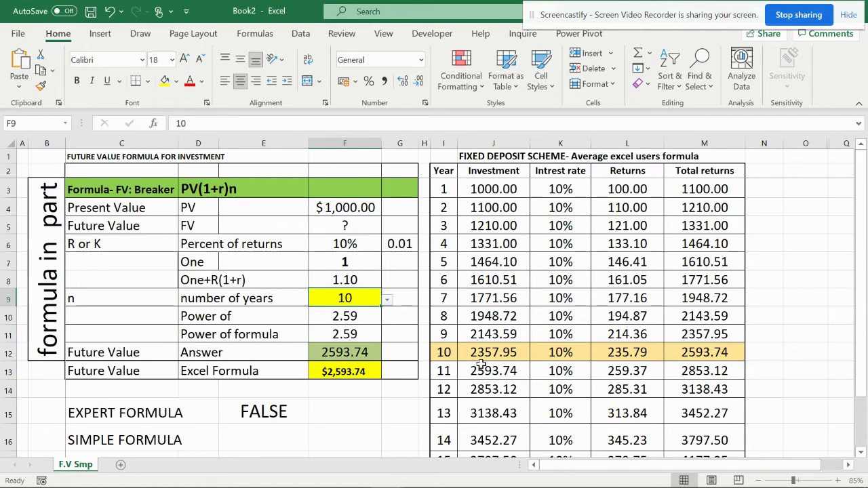
pyautogui.click(273, 414)
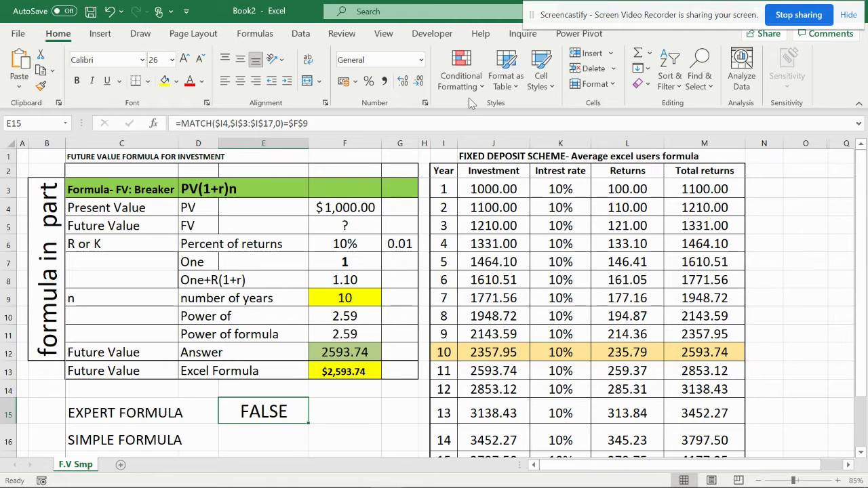
pyautogui.click(457, 82)
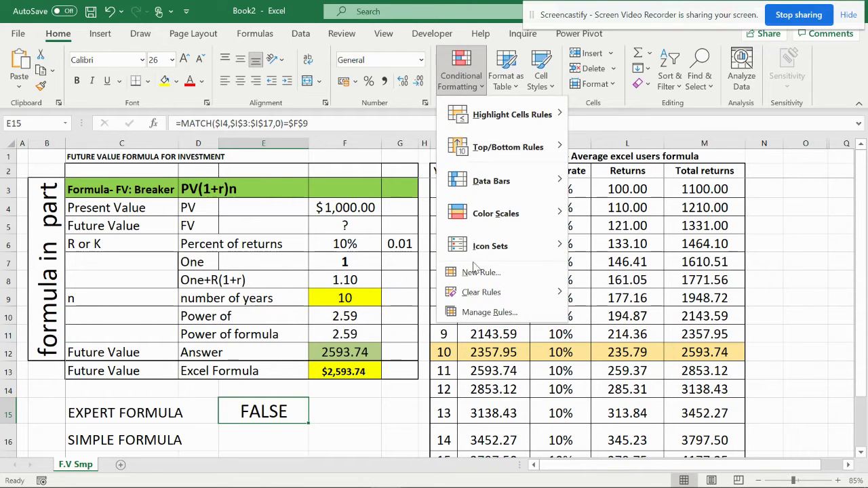
# - Remove the MATCH highlighting rule from this worksheet's rules and apply the deletion
pyautogui.moveTo(507, 292)
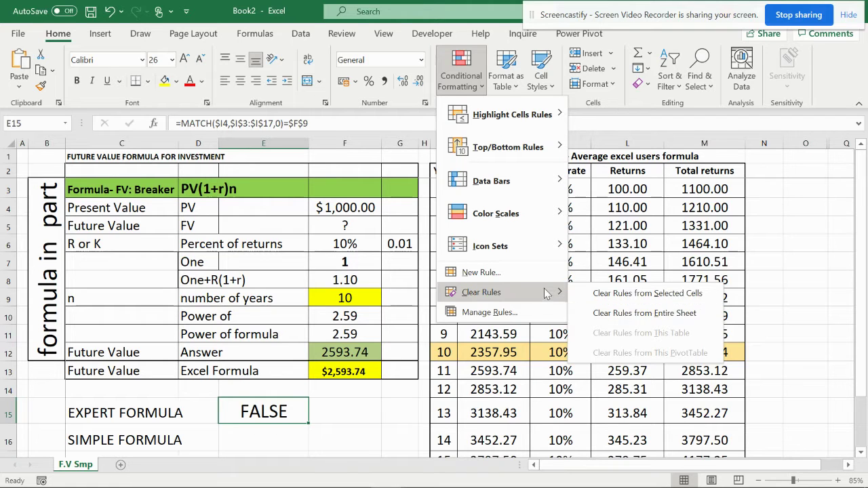
pyautogui.click(488, 311)
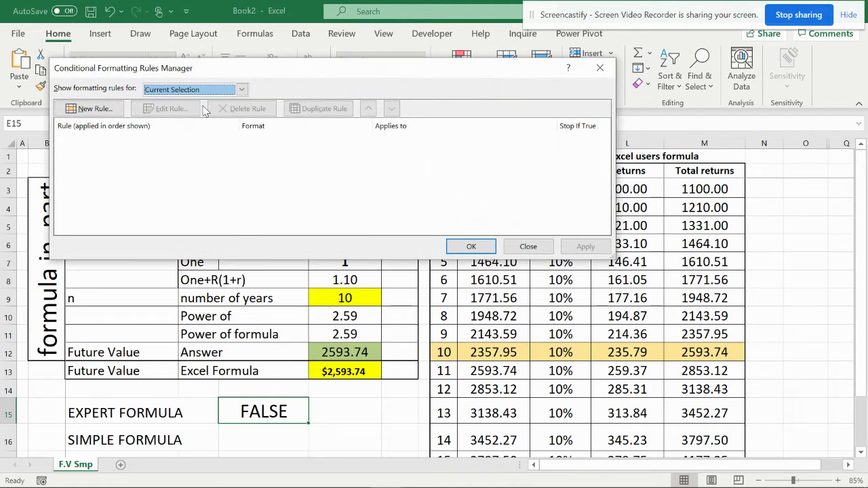
pyautogui.click(242, 89)
pyautogui.click(183, 111)
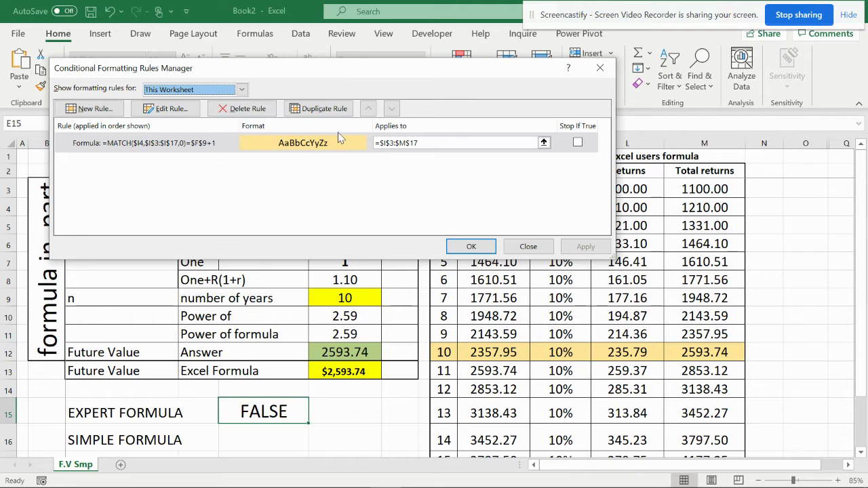
pyautogui.click(238, 109)
pyautogui.click(585, 246)
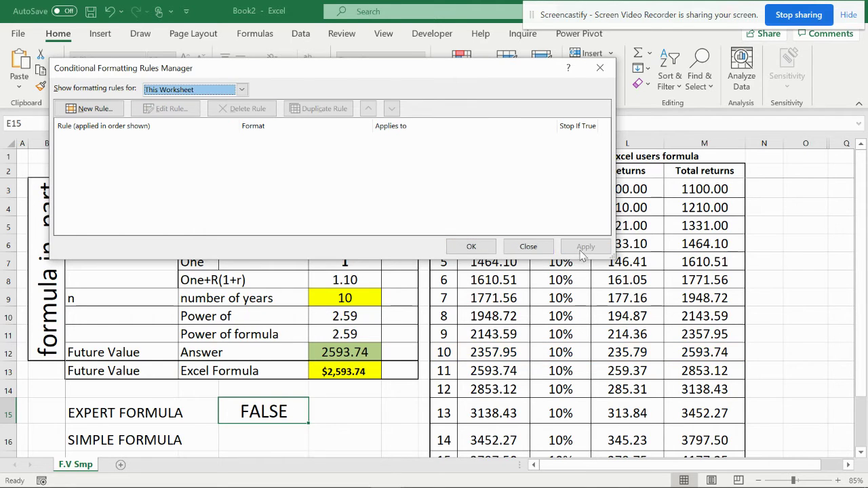
pyautogui.click(470, 246)
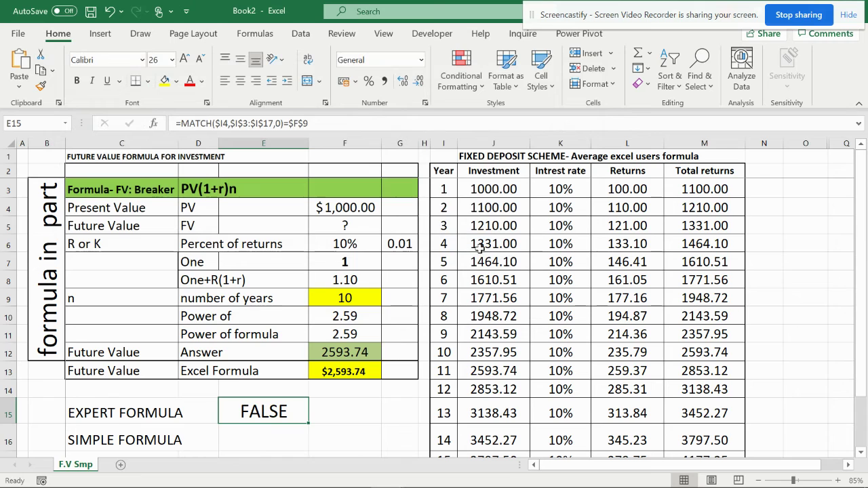
# - Edit E15's MATCH formula so its lookup value references $I3 instead of $I4
pyautogui.doubleClick(269, 411)
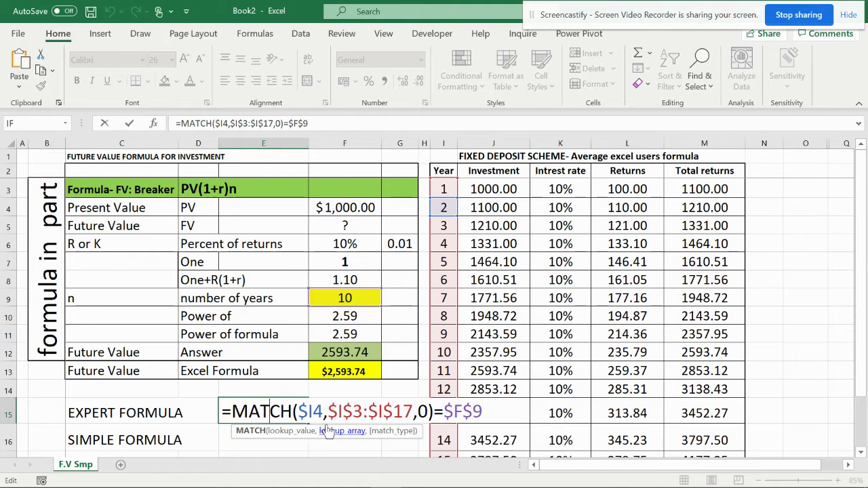
pyautogui.moveTo(324, 412); pyautogui.dragTo(306, 411)
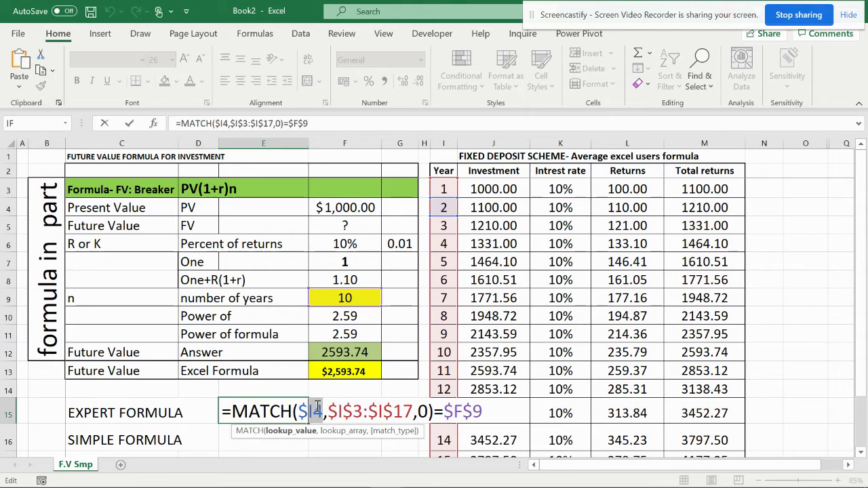
pyautogui.click(449, 193)
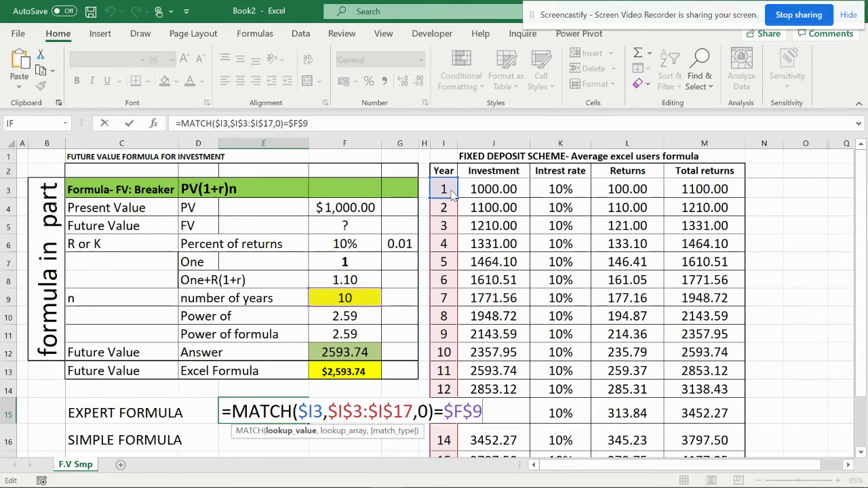
pyautogui.press('Down')
pyautogui.press('Down')
pyautogui.press('Down')
pyautogui.press('Down')
pyautogui.press('Down')
pyautogui.press('Up')
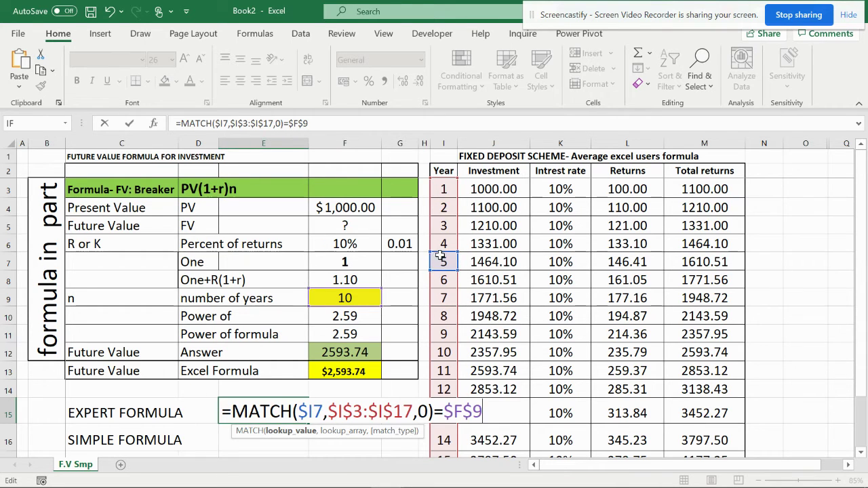
pyautogui.moveTo(439, 258); pyautogui.dragTo(454, 198)
pyautogui.press('Return')
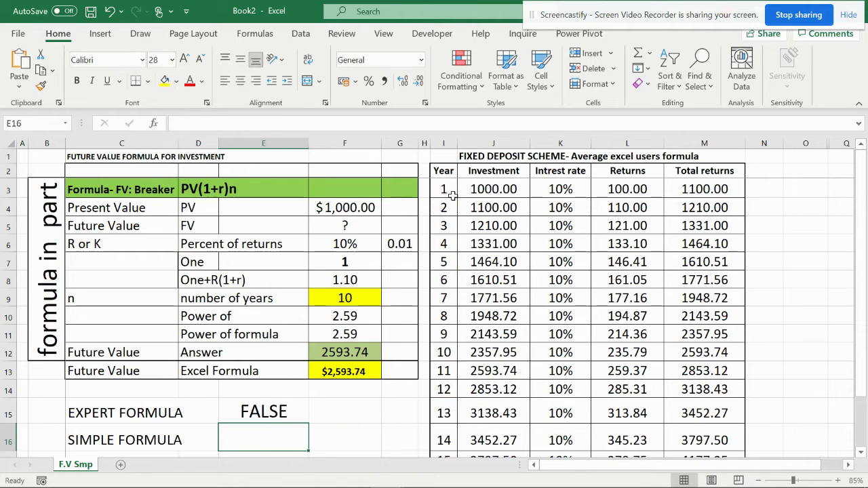
# - Set the number of years in F9 to 1
pyautogui.click(251, 412)
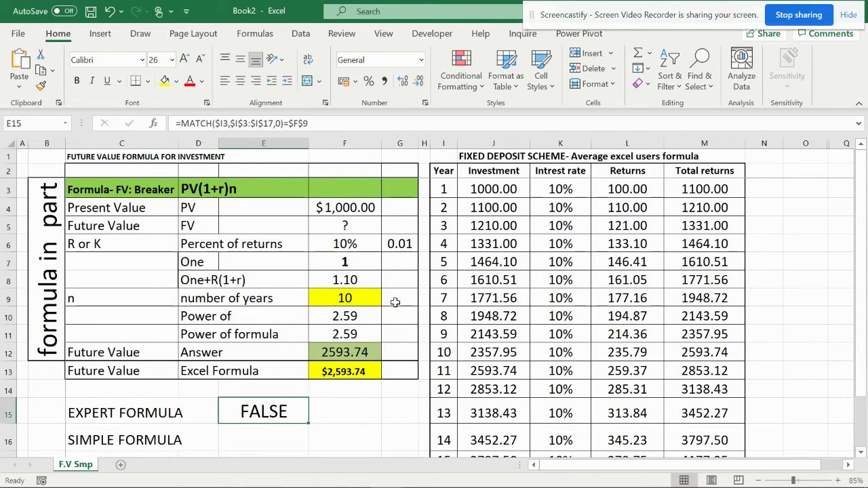
pyautogui.click(377, 300)
pyautogui.click(386, 300)
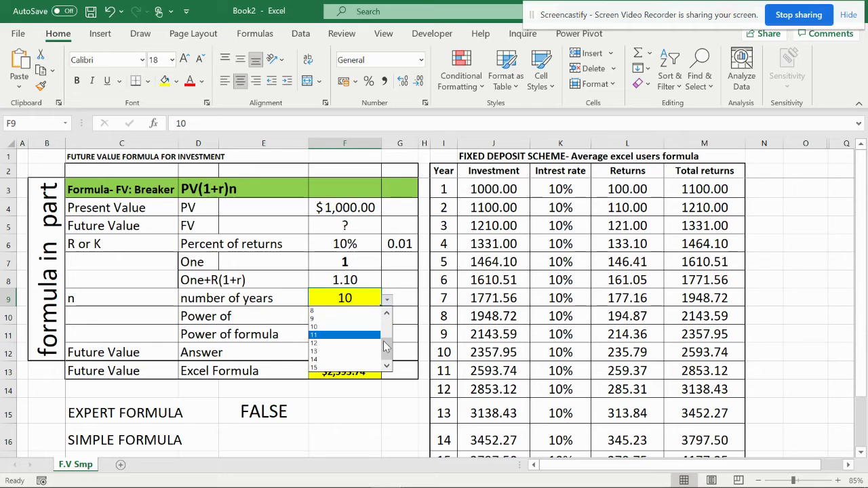
pyautogui.click(336, 312)
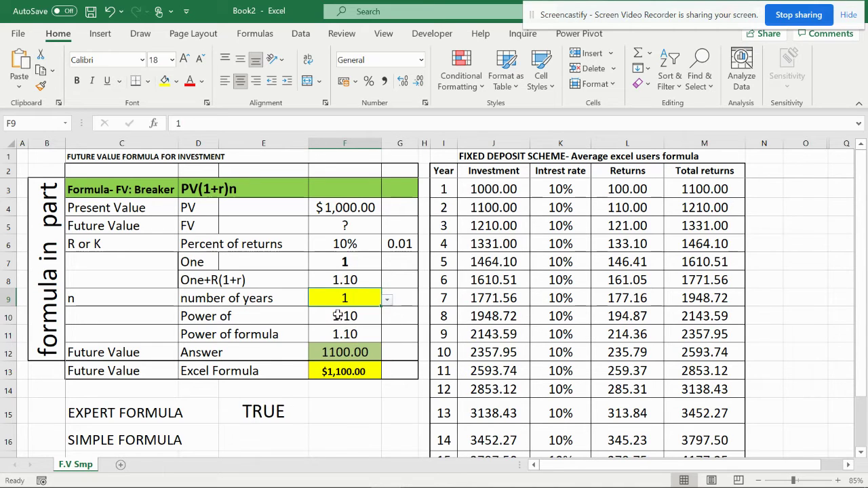
# - Copy E15's =MATCH($I3,$I$3:$I$17,0)=$F$9 formula text, leaving the cell unchanged
pyautogui.click(274, 411)
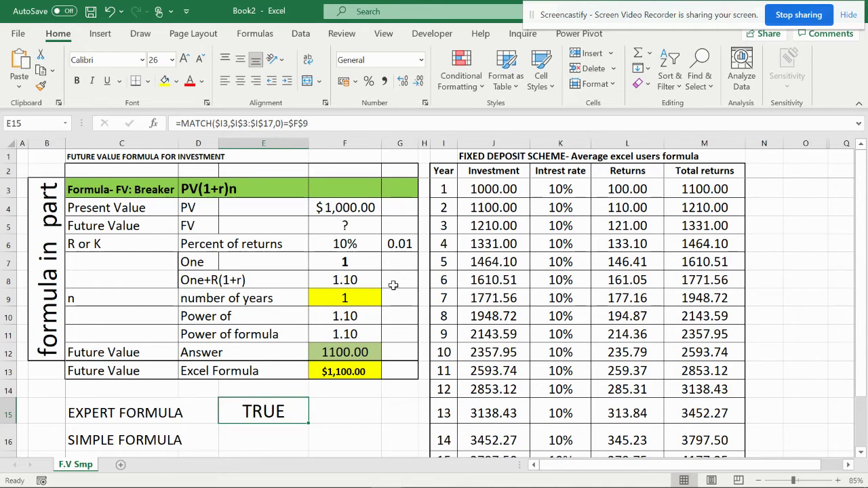
pyautogui.click(442, 191)
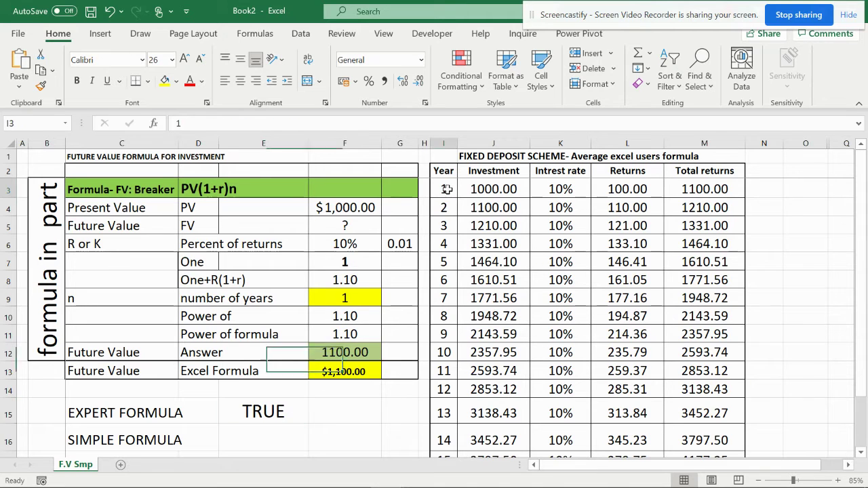
pyautogui.click(282, 411)
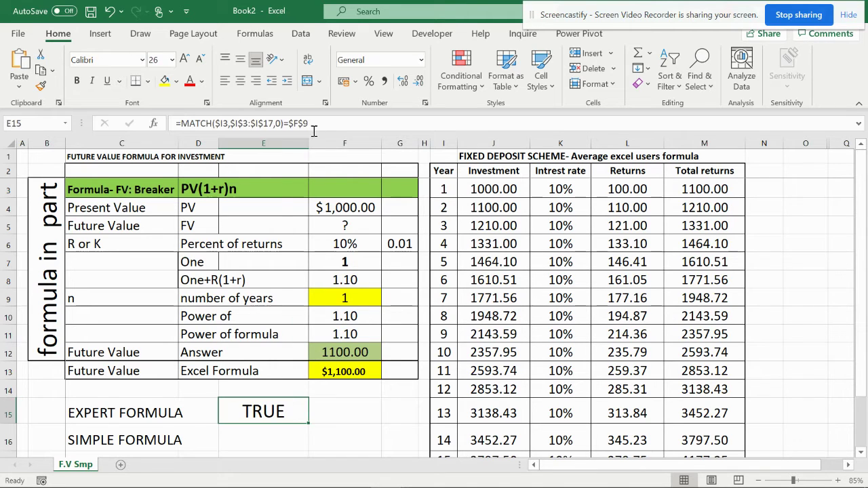
pyautogui.moveTo(314, 126); pyautogui.dragTo(188, 123)
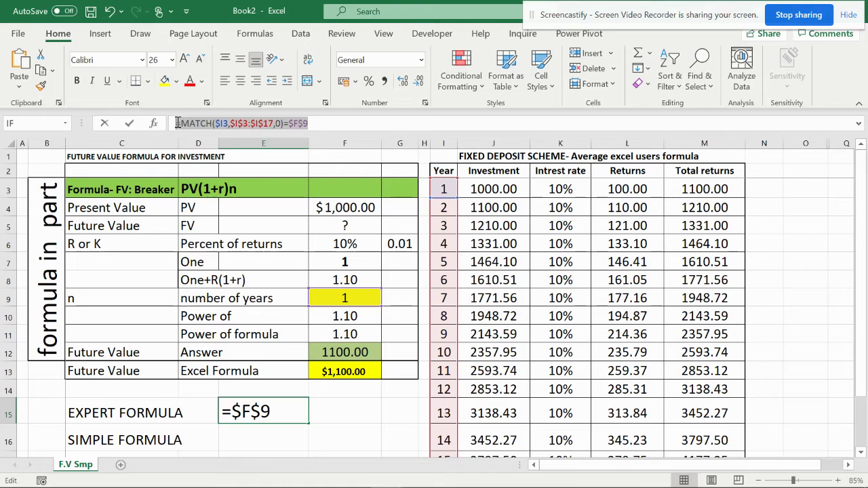
pyautogui.rightClick(181, 122)
pyautogui.click(211, 154)
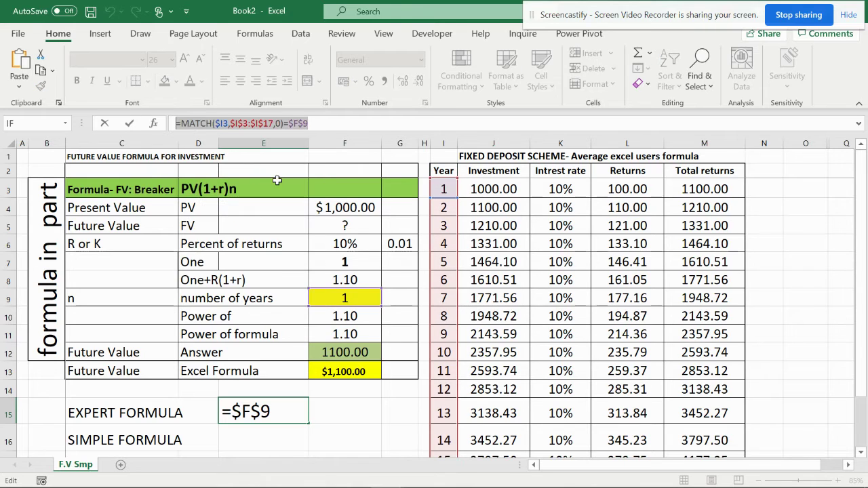
pyautogui.hotkey('ctrl', 'Return')
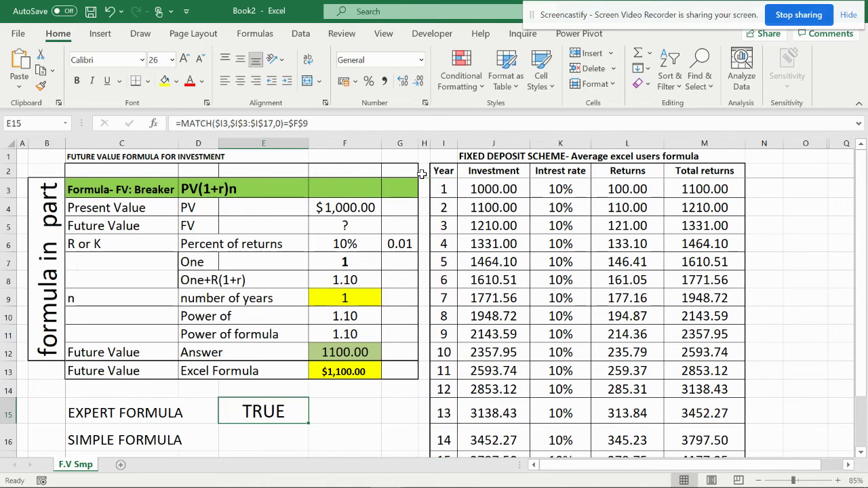
pyautogui.click(457, 81)
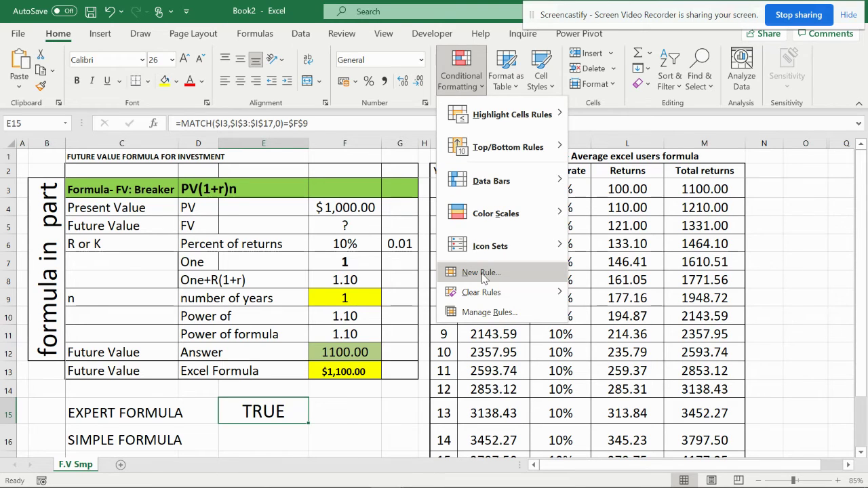
# - Select I3:M17 and start a formula rule using the pasted =MATCH($I3,$I$3:$I$17,0)=$F$9
pyautogui.click(686, 224)
pyautogui.moveTo(458, 193); pyautogui.dragTo(688, 406)
pyautogui.scroll(1, 610, 272)
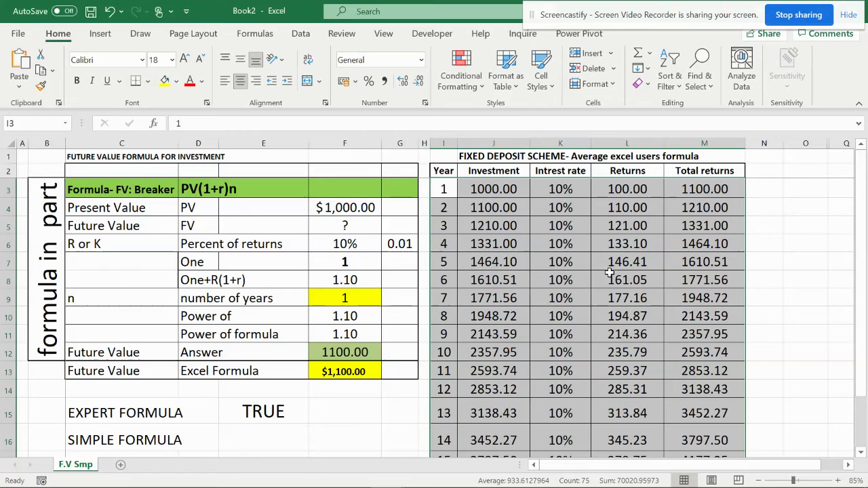
pyautogui.click(461, 71)
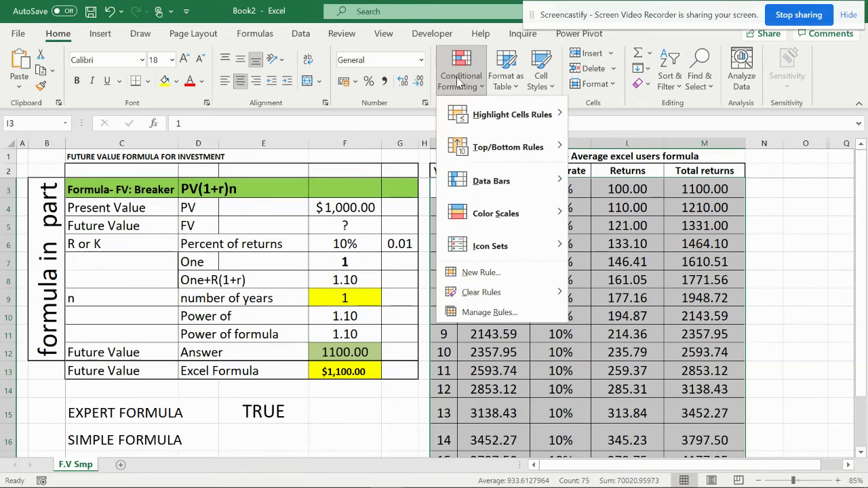
pyautogui.click(482, 272)
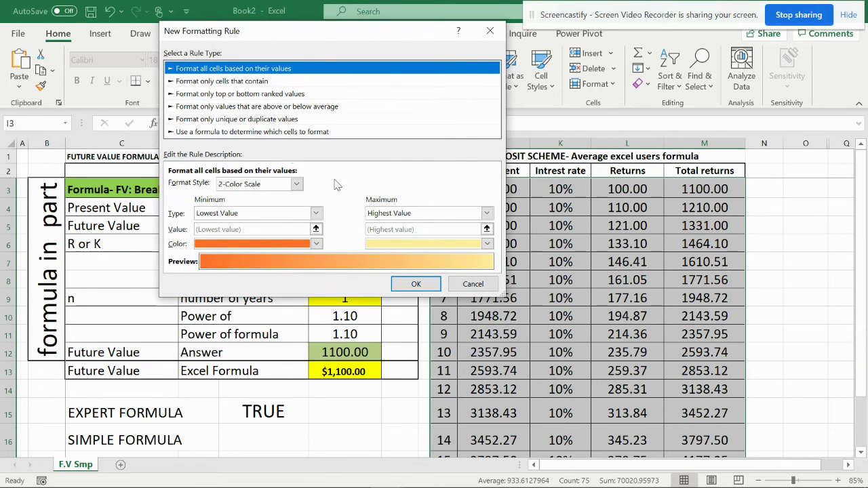
pyautogui.click(233, 131)
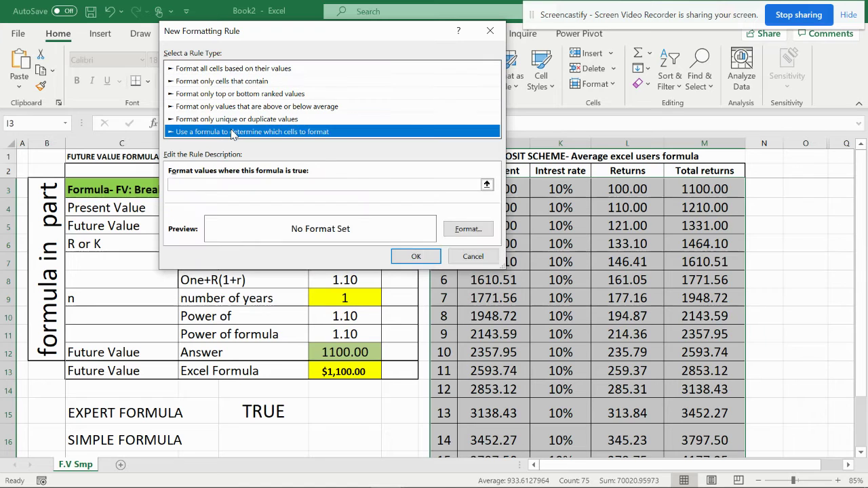
pyautogui.click(208, 184)
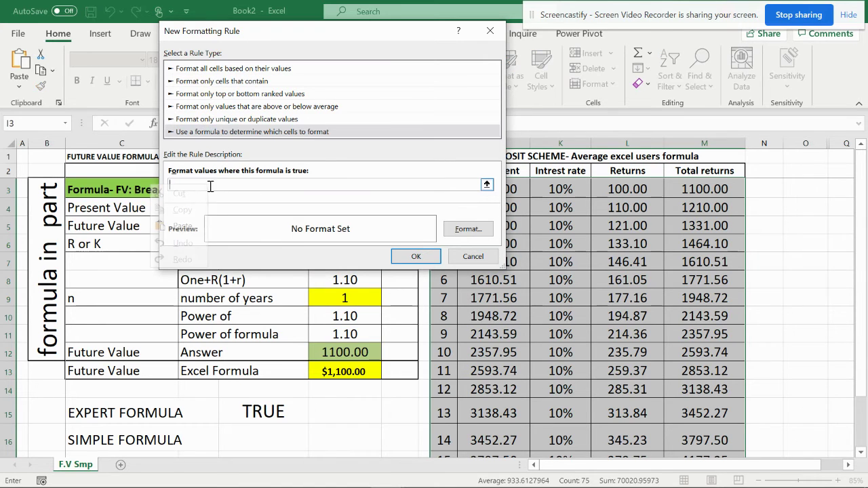
pyautogui.rightClick(207, 184)
pyautogui.click(219, 233)
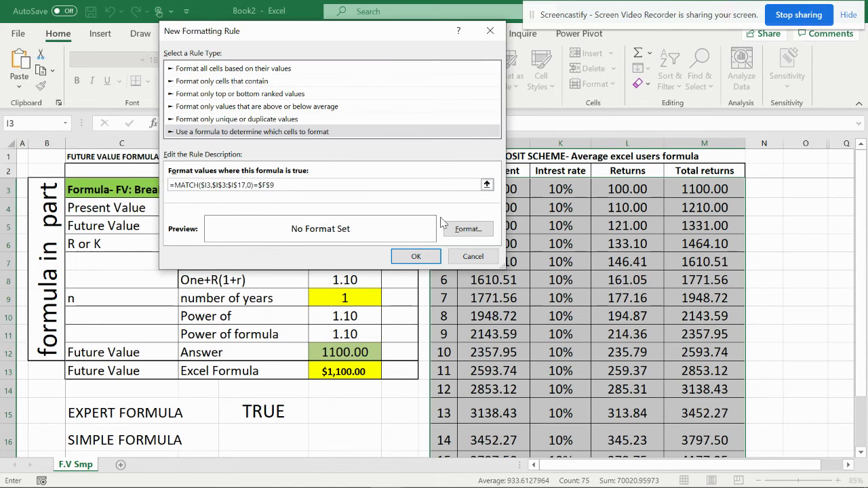
# - Give the rule a peach fill and save it, shading the year-1 row
pyautogui.click(469, 229)
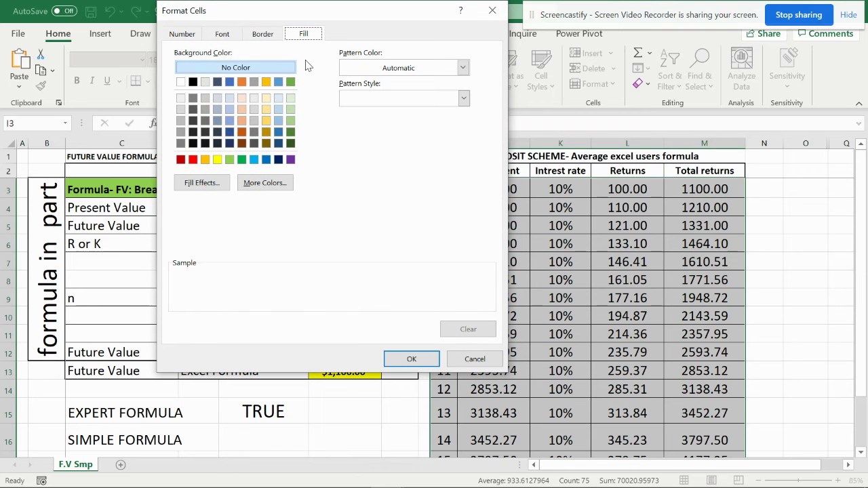
pyautogui.click(242, 109)
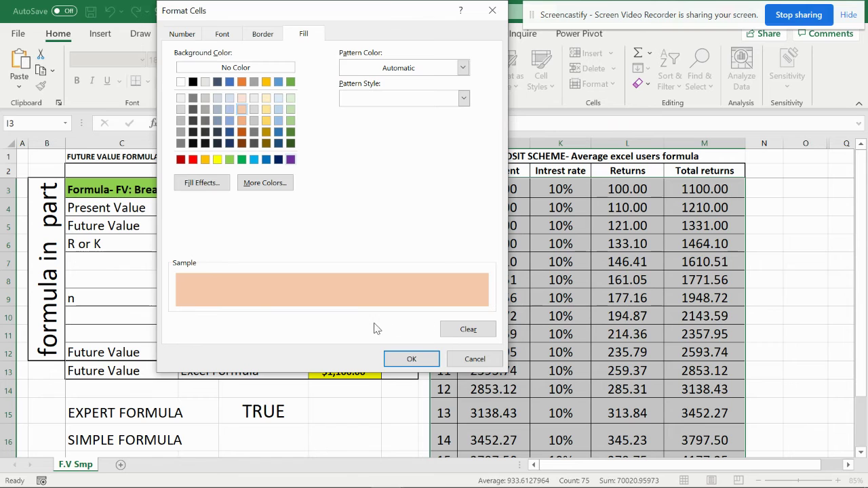
pyautogui.click(398, 359)
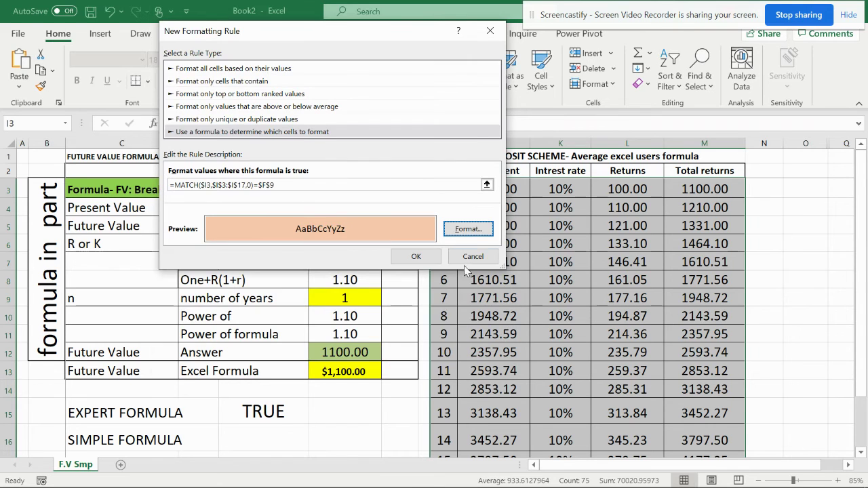
pyautogui.click(414, 256)
# - Switch F9 through years 4, 9, 14 and 13, then settle on 10, checking the shaded row
pyautogui.click(371, 299)
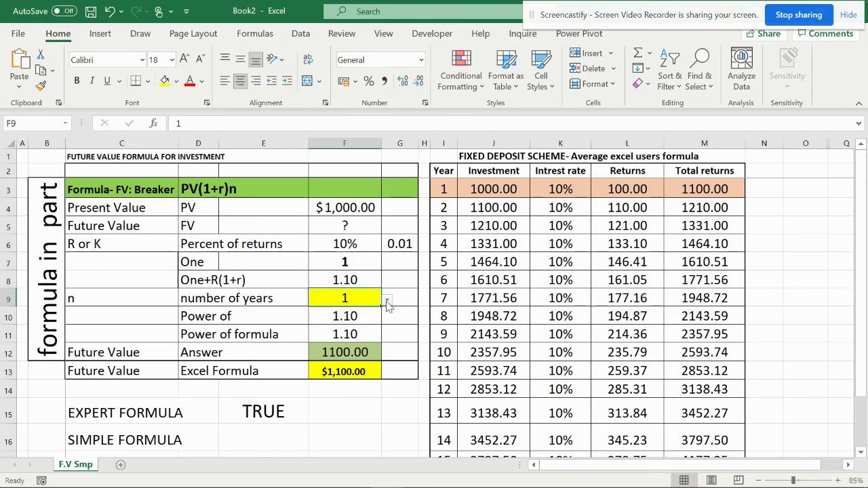
pyautogui.click(387, 301)
pyautogui.click(346, 335)
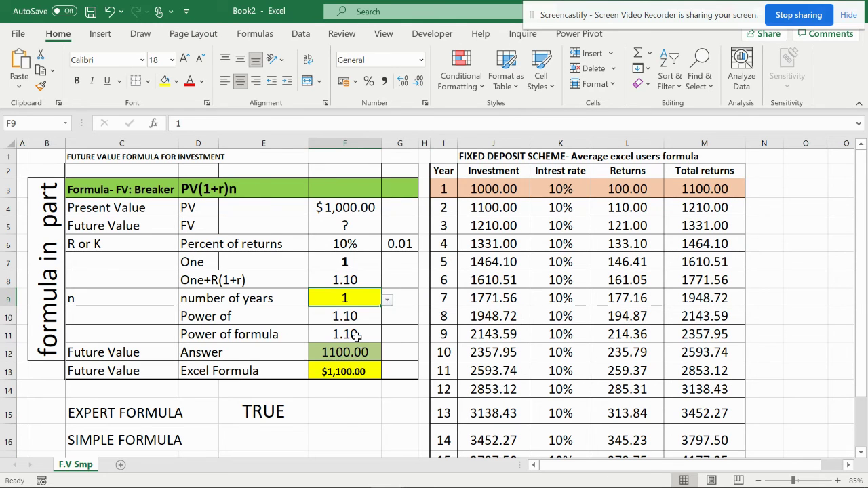
pyautogui.click(386, 299)
pyautogui.click(342, 352)
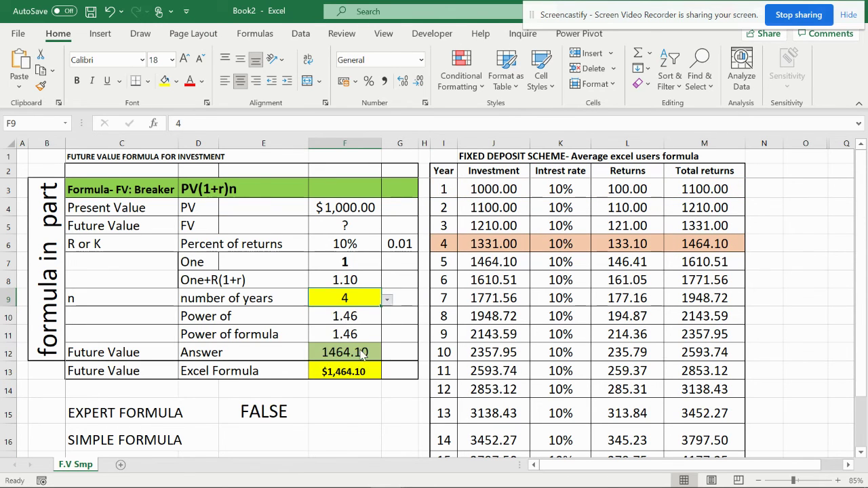
pyautogui.click(388, 305)
pyautogui.click(380, 314)
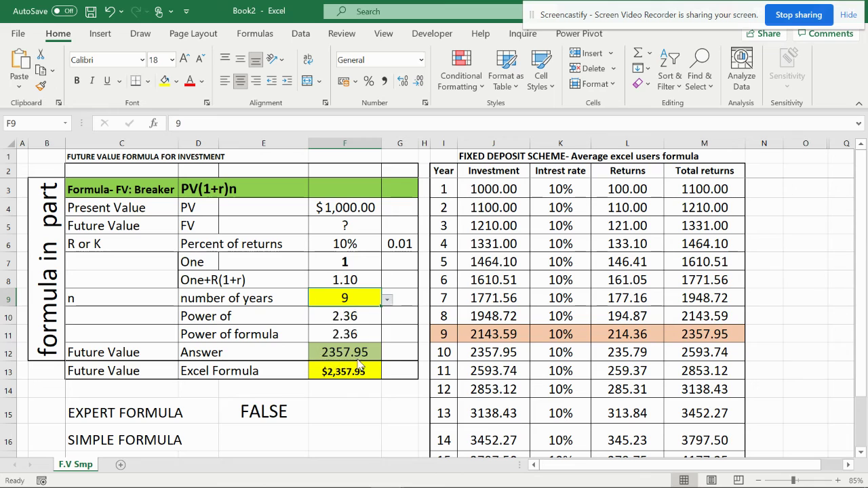
pyautogui.click(386, 302)
pyautogui.click(366, 331)
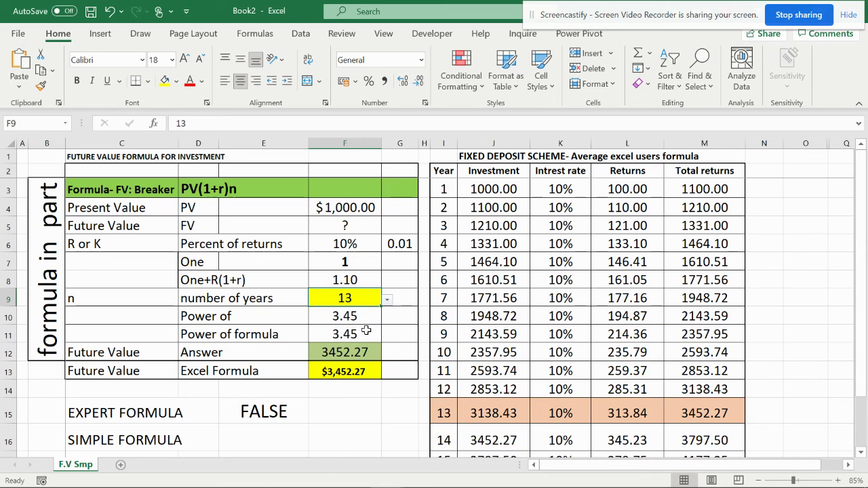
pyautogui.click(387, 299)
pyautogui.click(364, 324)
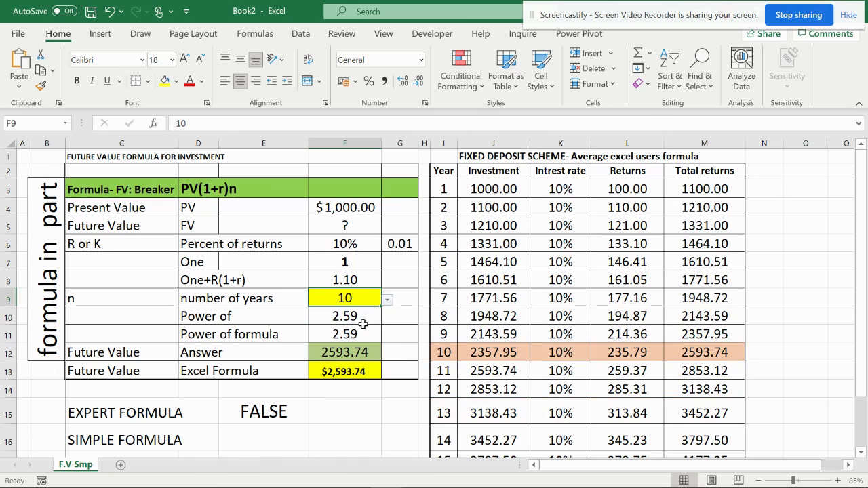
pyautogui.click(387, 300)
pyautogui.click(363, 333)
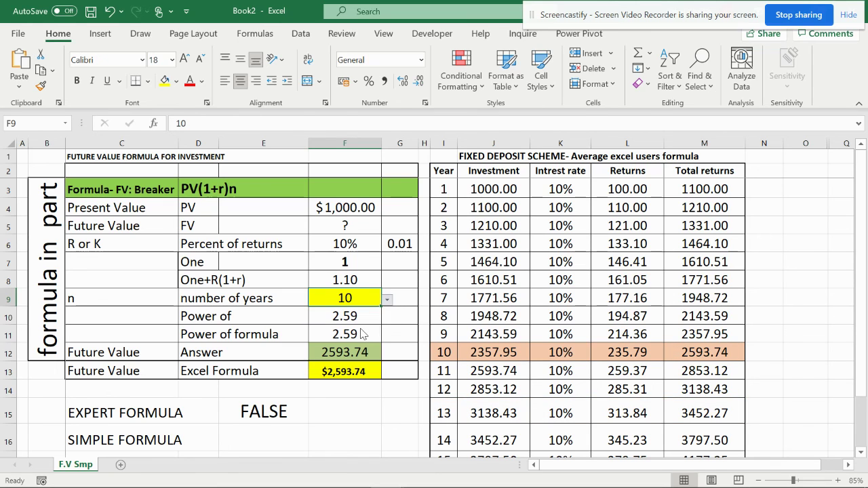